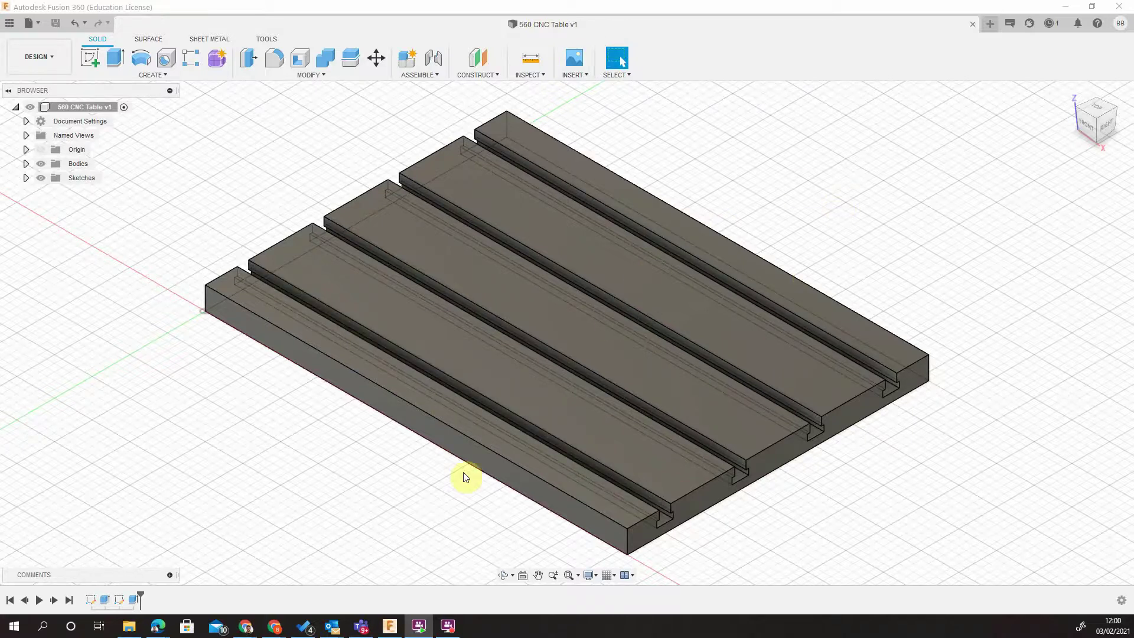
- Switch to the T-Slots and T-Nuts reference page in the browser and examine the M12 row of the Standard Metric T-Nuts table
{"action": "mouse_move", "coordinate": [280, 627]}
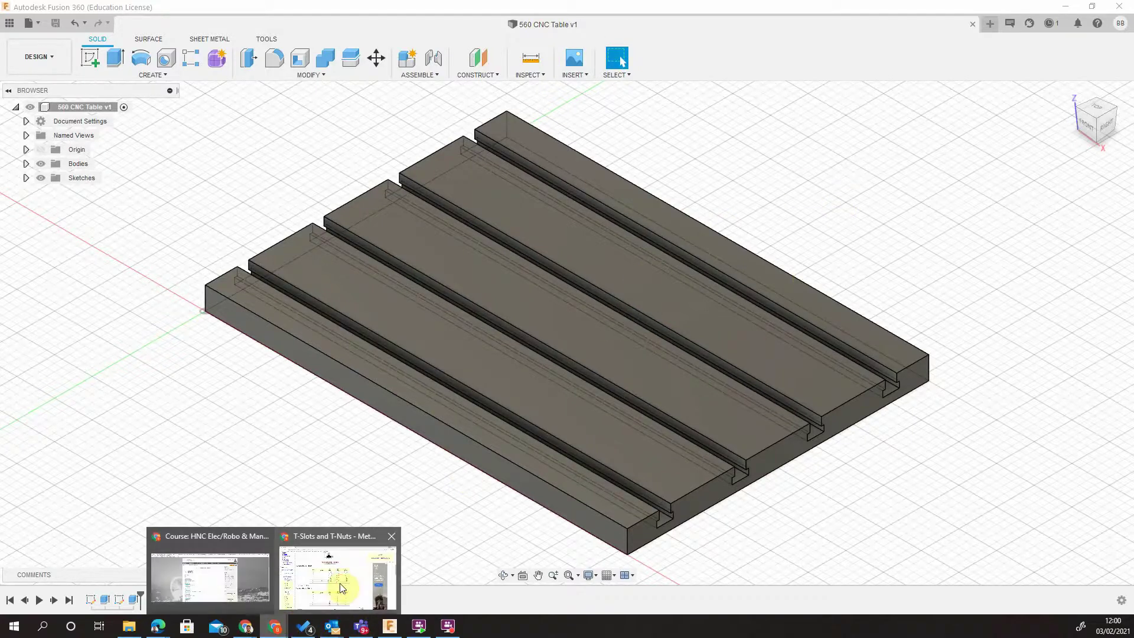
{"action": "left_click", "coordinate": [385, 534]}
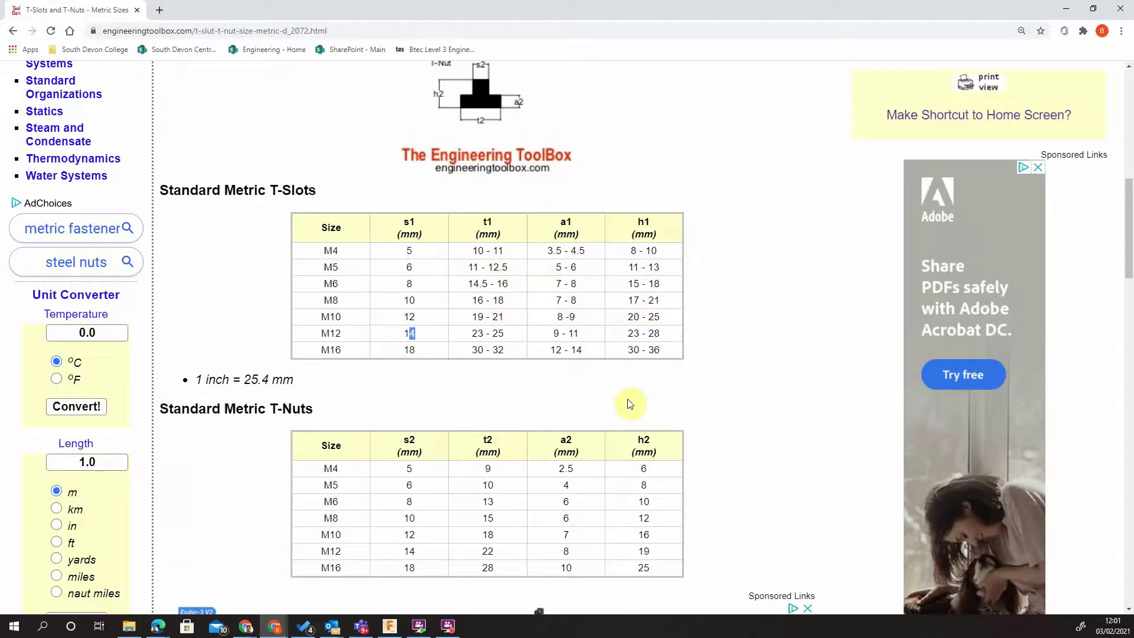
{"action": "scroll", "coordinate": [375, 387], "scroll_direction": "up", "scroll_amount": 2}
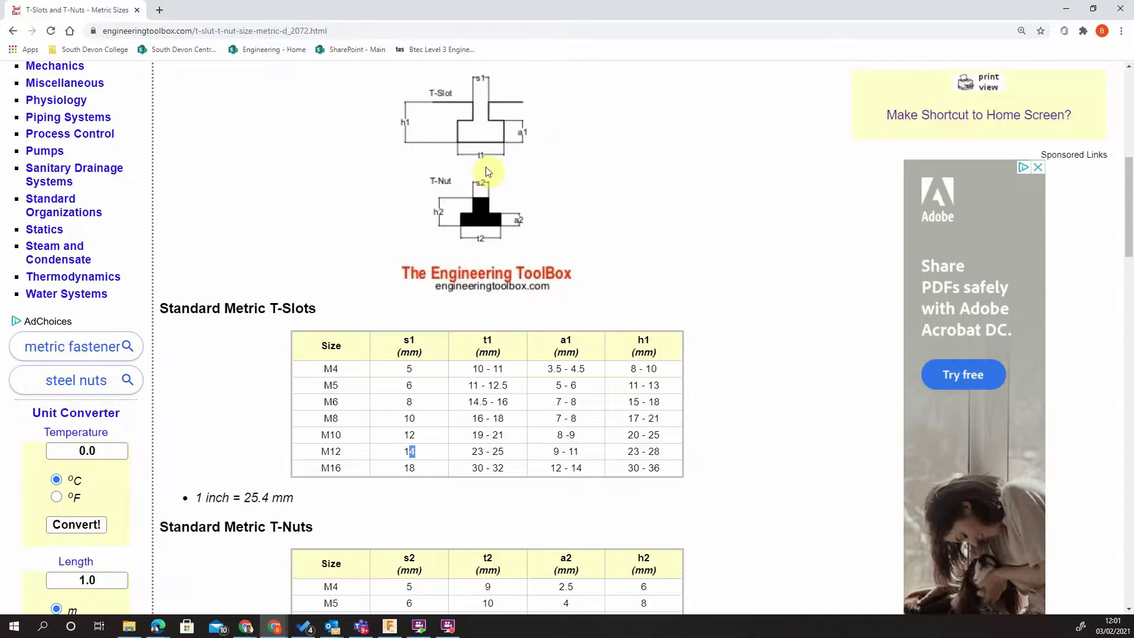
{"action": "scroll", "coordinate": [561, 251], "scroll_direction": "down", "scroll_amount": 3}
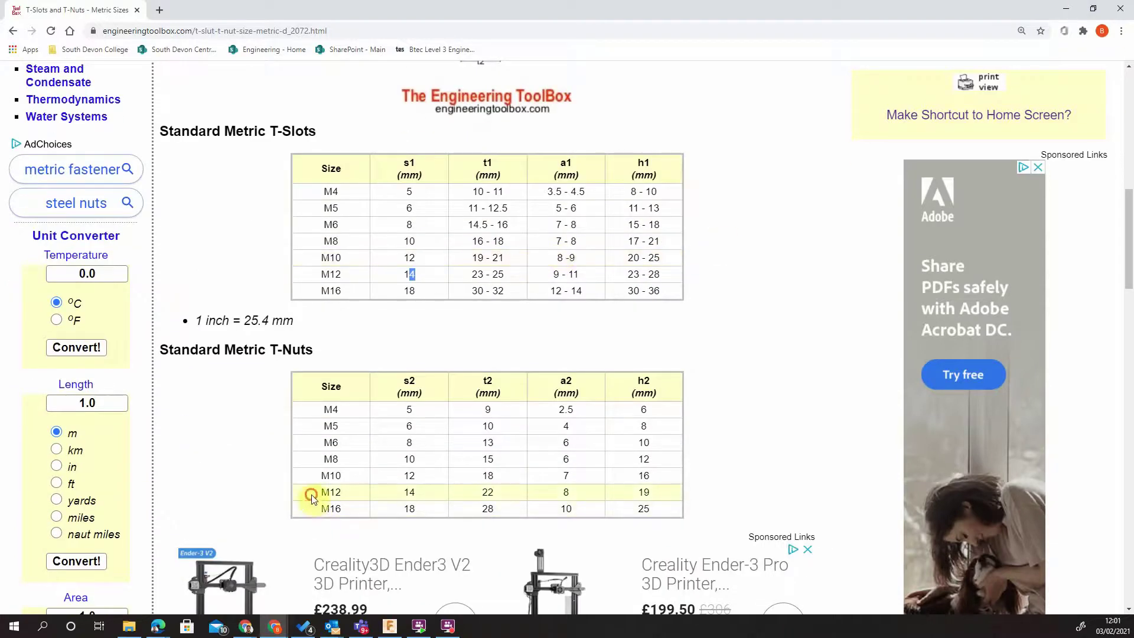
{"action": "left_click_drag", "start_coordinate": [310, 495], "coordinate": [347, 492]}
{"action": "left_click", "coordinate": [357, 492]}
{"action": "left_click", "coordinate": [1066, 9]}
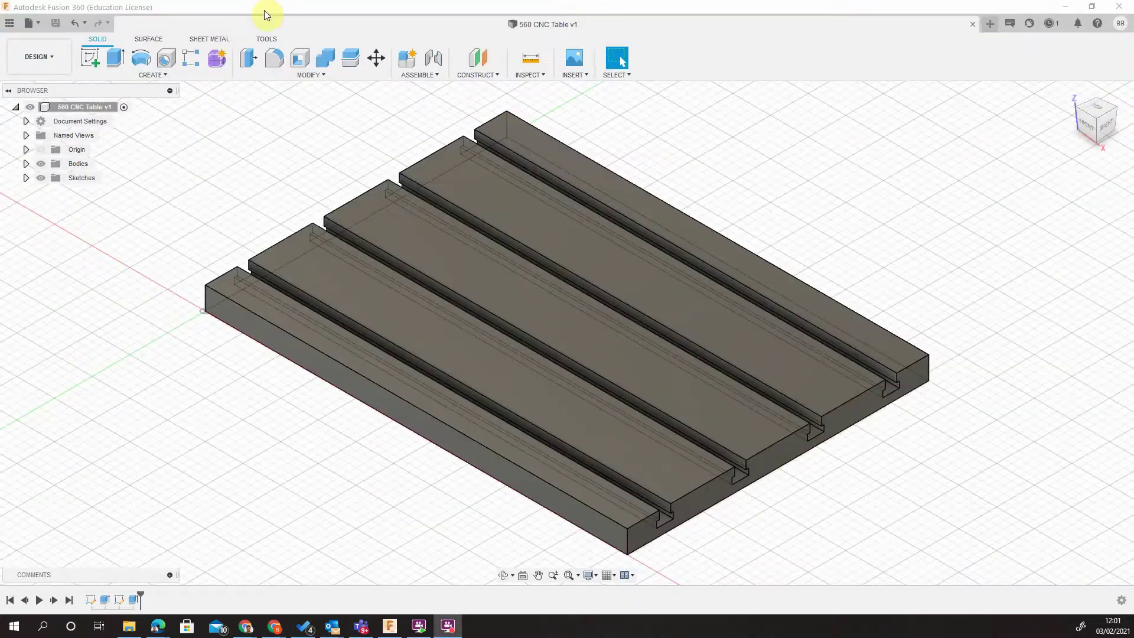
- Close the 560 CNC Table design and start a sketch on the front (XZ) plane of the untitled design
{"action": "left_click", "coordinate": [972, 23]}
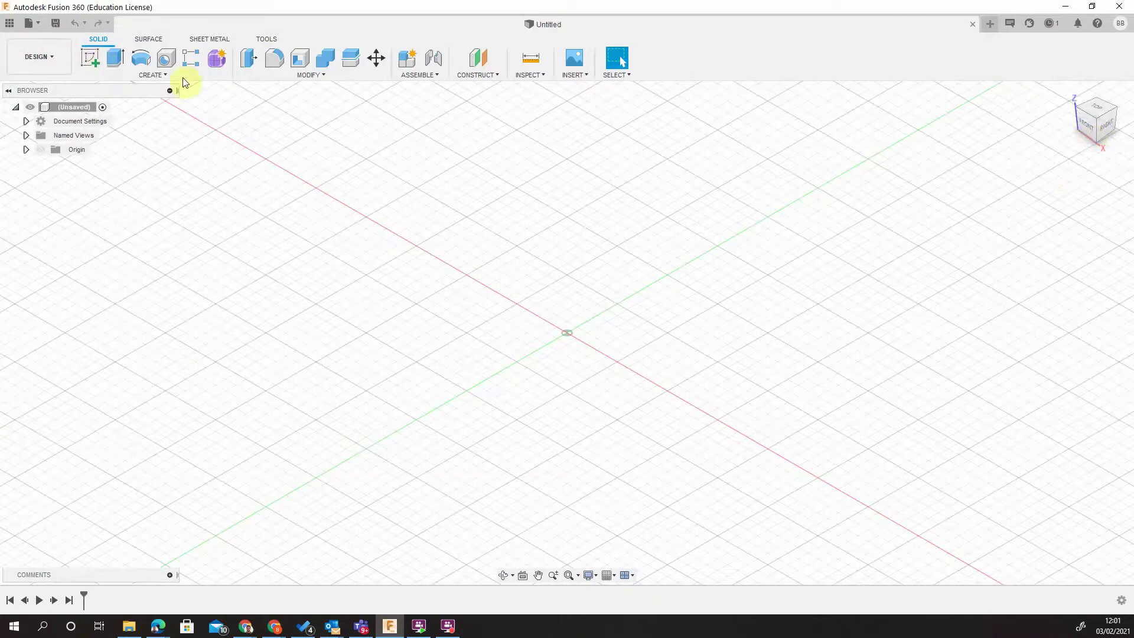
{"action": "left_click", "coordinate": [90, 59]}
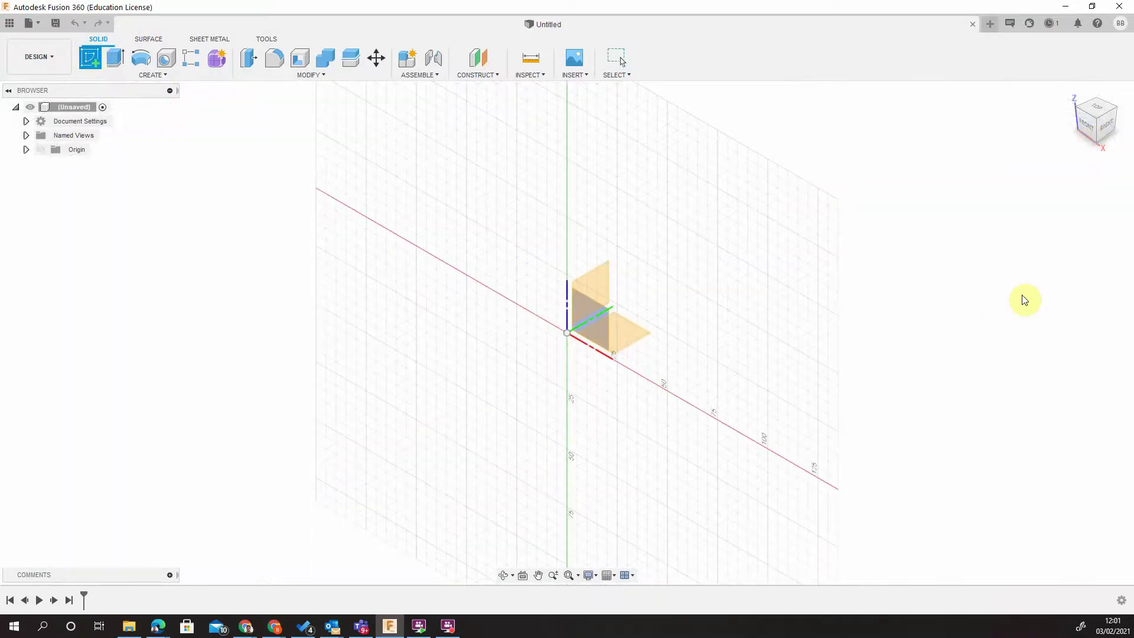
{"action": "left_click", "coordinate": [1087, 134]}
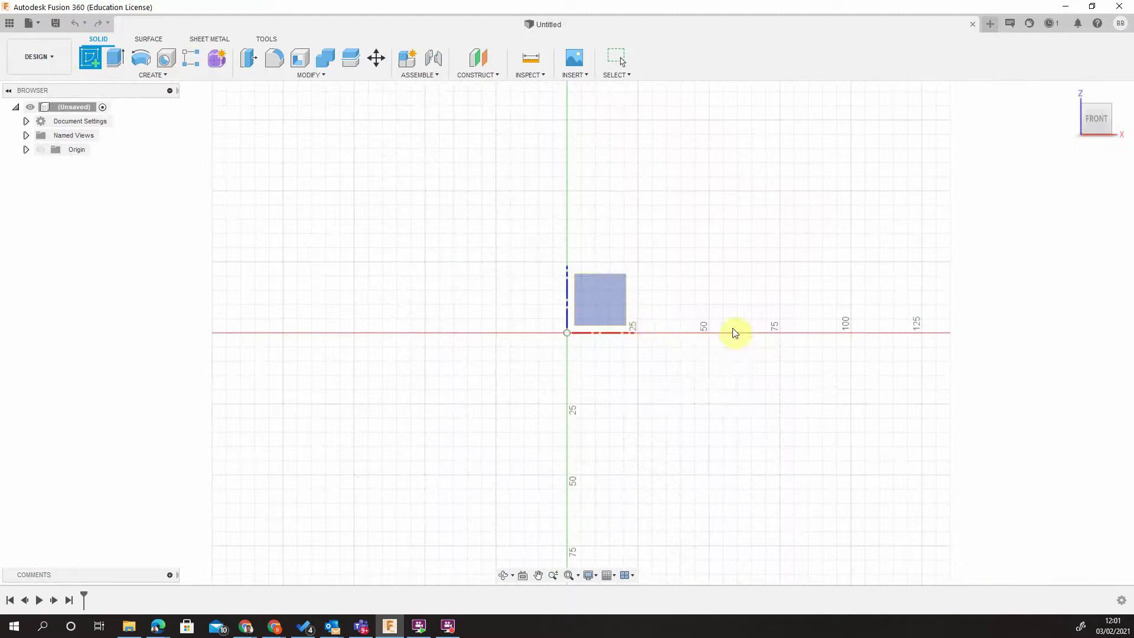
{"action": "left_click", "coordinate": [595, 315]}
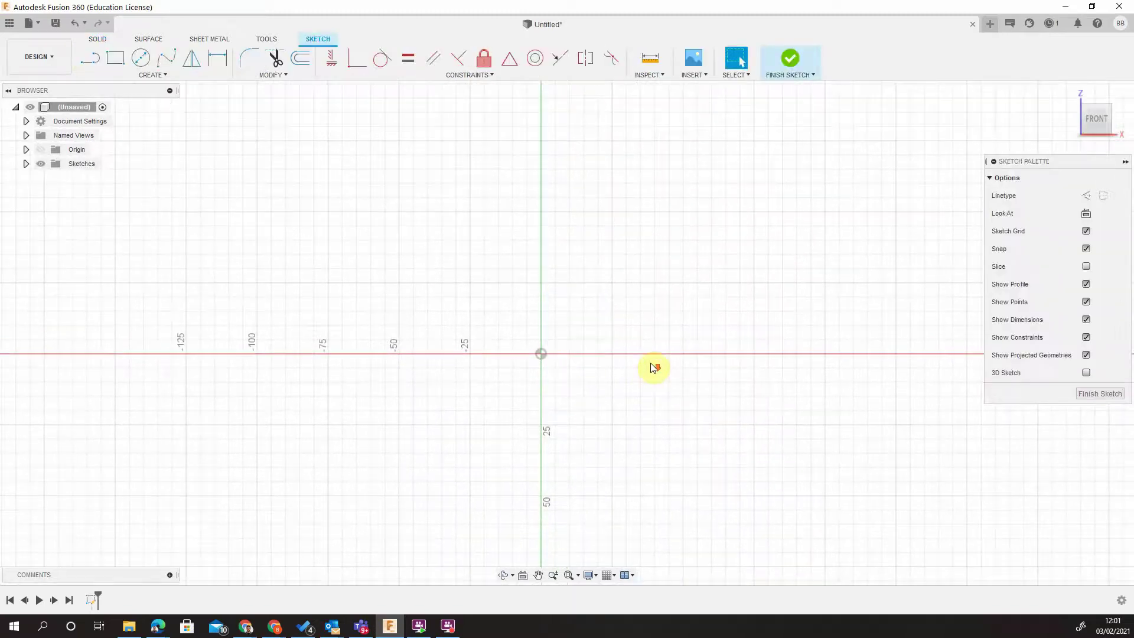
{"action": "scroll", "coordinate": [615, 358], "scroll_direction": "up", "scroll_amount": 5}
{"action": "mouse_move", "coordinate": [611, 296]}
{"action": "middle_mouse_down"}
{"action": "mouse_move", "coordinate": [527, 309]}
{"action": "mouse_move", "coordinate": [463, 362]}
{"action": "middle_mouse_up"}
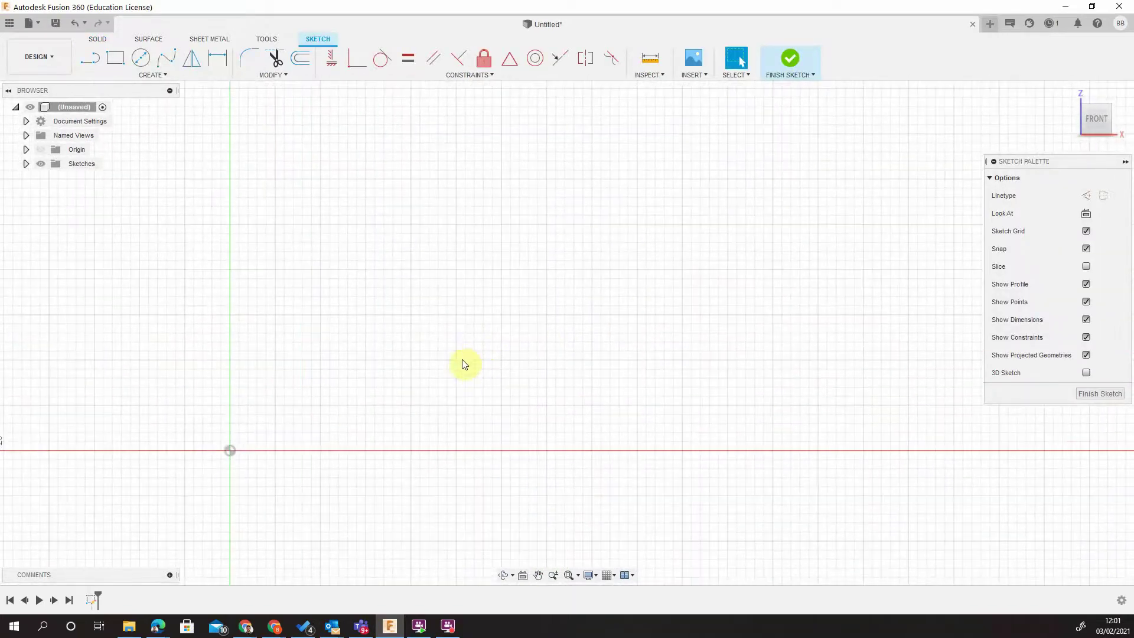
- Sketch a rectangle about 27.5 × 10.4 mm from the origin, stack one about 16 × 10.6 mm on it, and trim their shared edge
{"action": "left_click", "coordinate": [120, 61]}
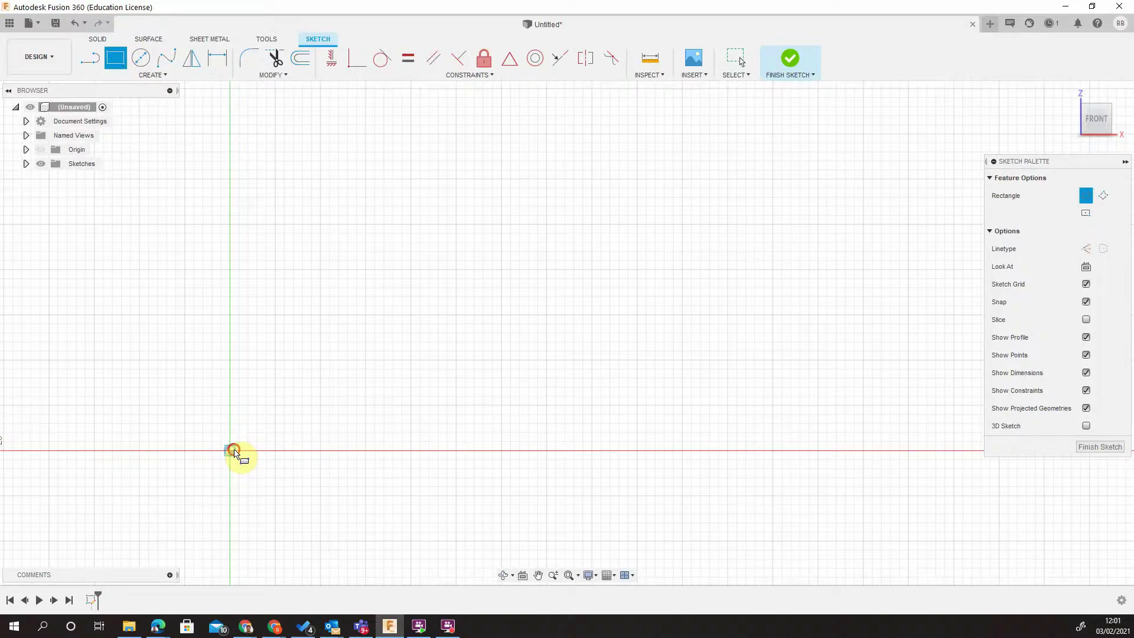
{"action": "left_click", "coordinate": [231, 451]}
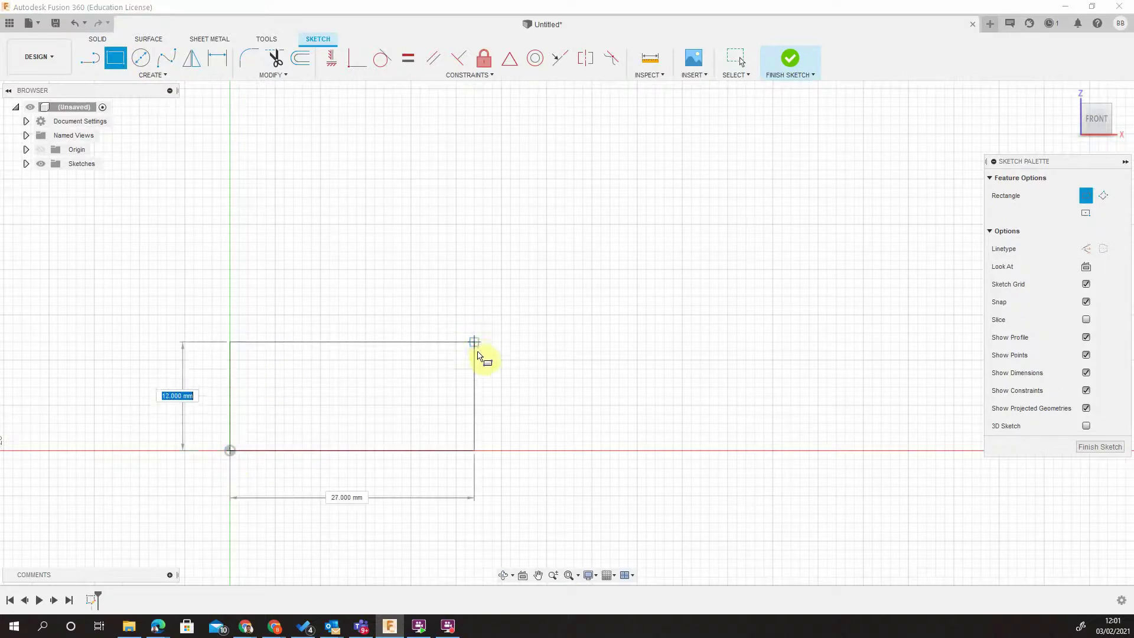
{"action": "left_click", "coordinate": [479, 356]}
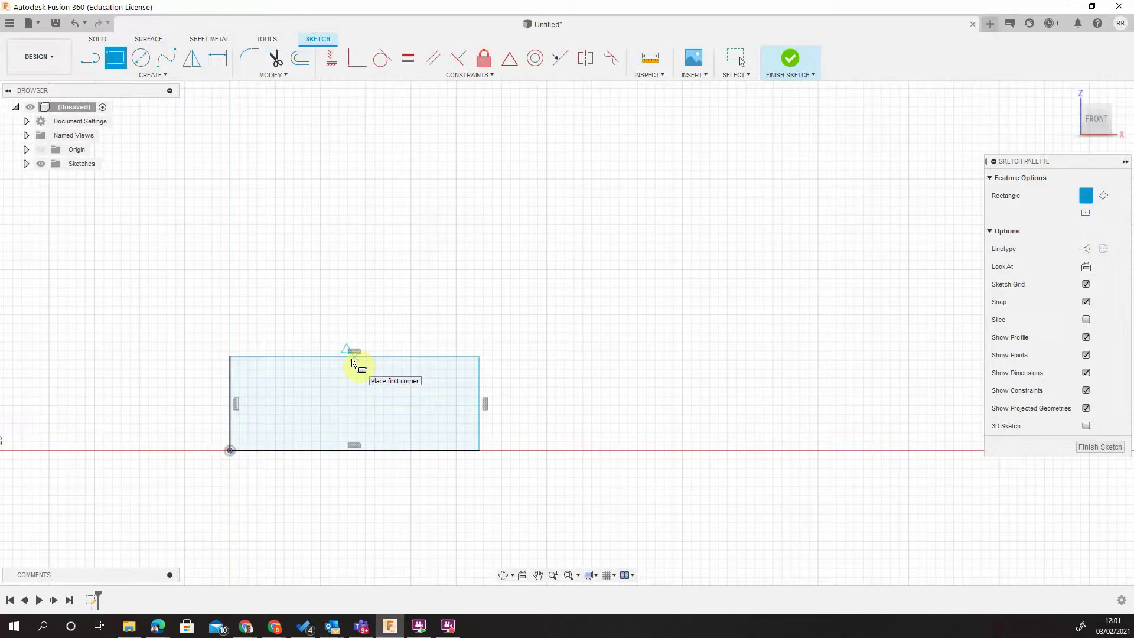
{"action": "left_click", "coordinate": [287, 357]}
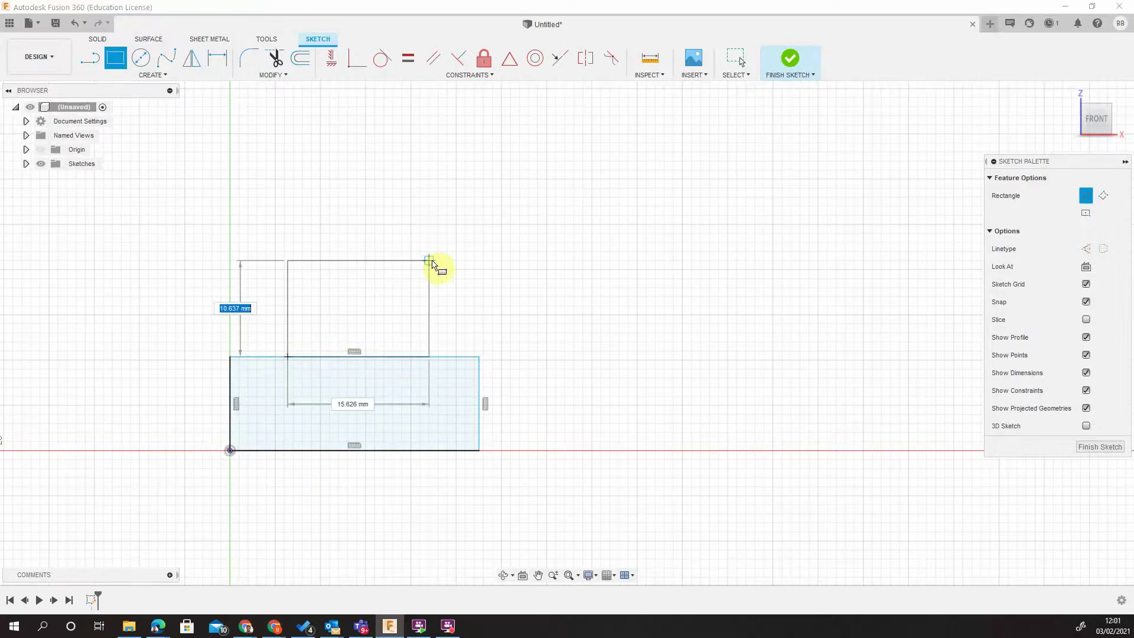
{"action": "left_click", "coordinate": [432, 260]}
{"action": "key", "text": "Escape"}
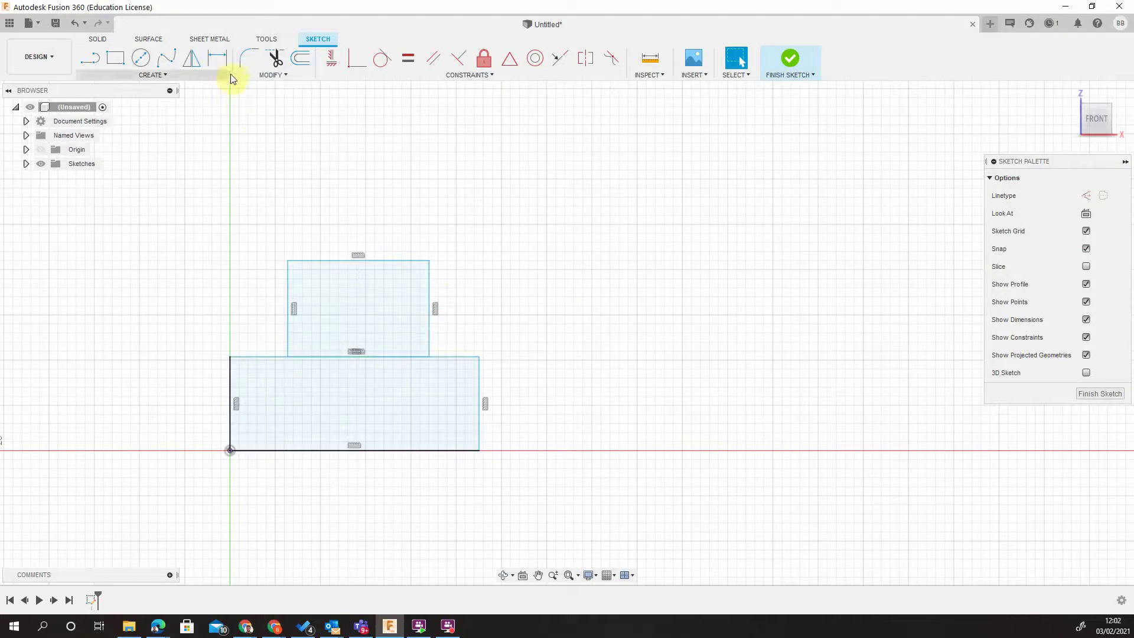
{"action": "left_click", "coordinate": [274, 59]}
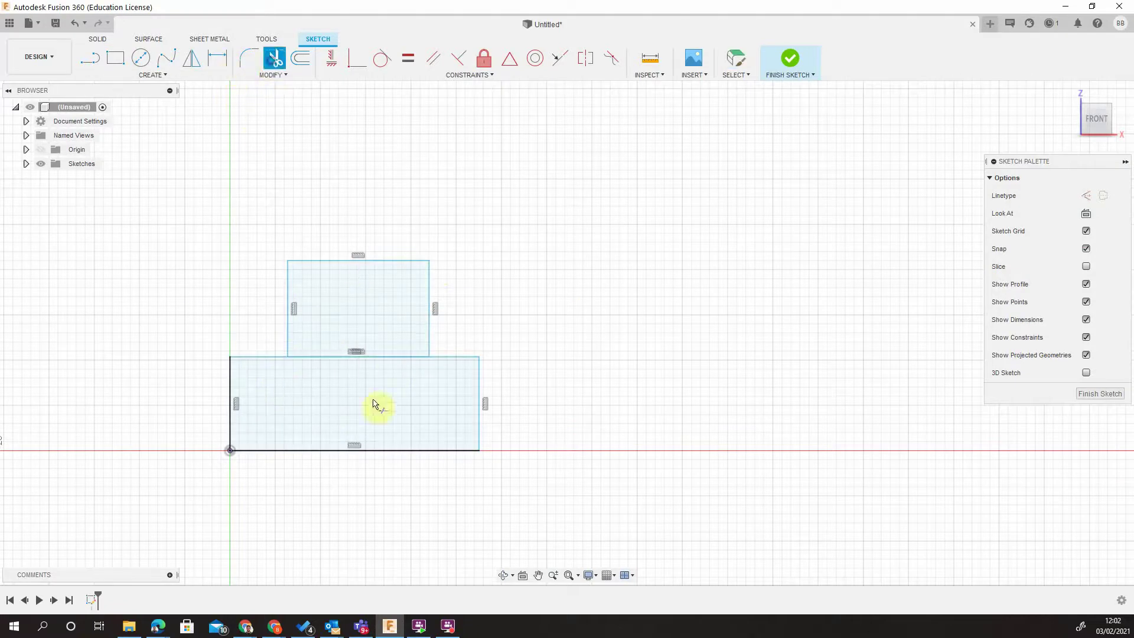
{"action": "left_click", "coordinate": [374, 356]}
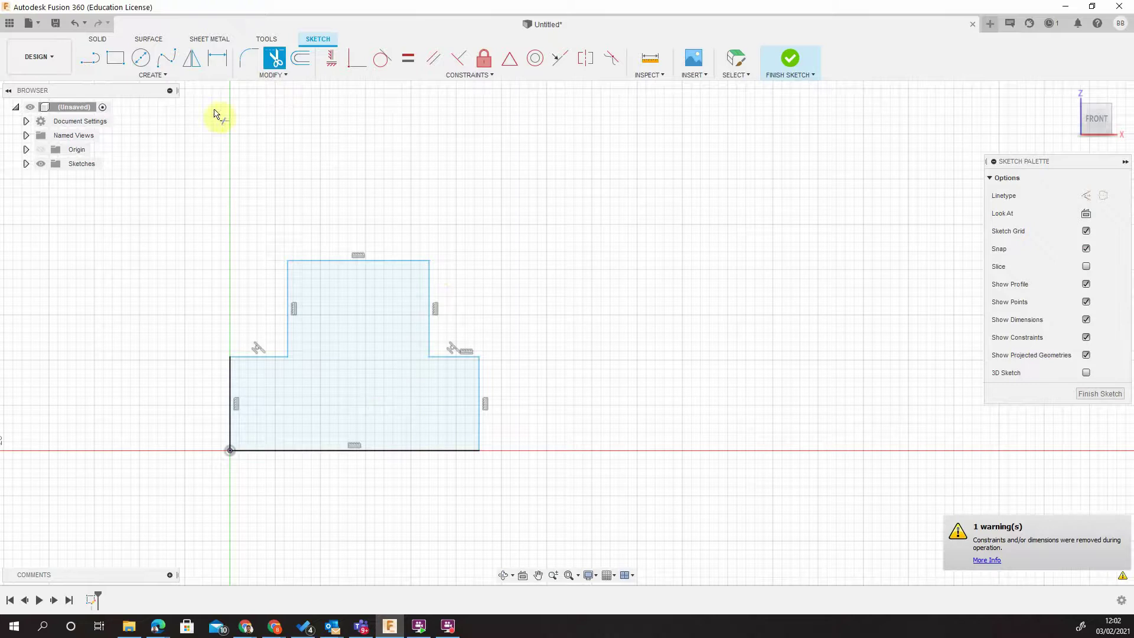
{"action": "left_click", "coordinate": [217, 58]}
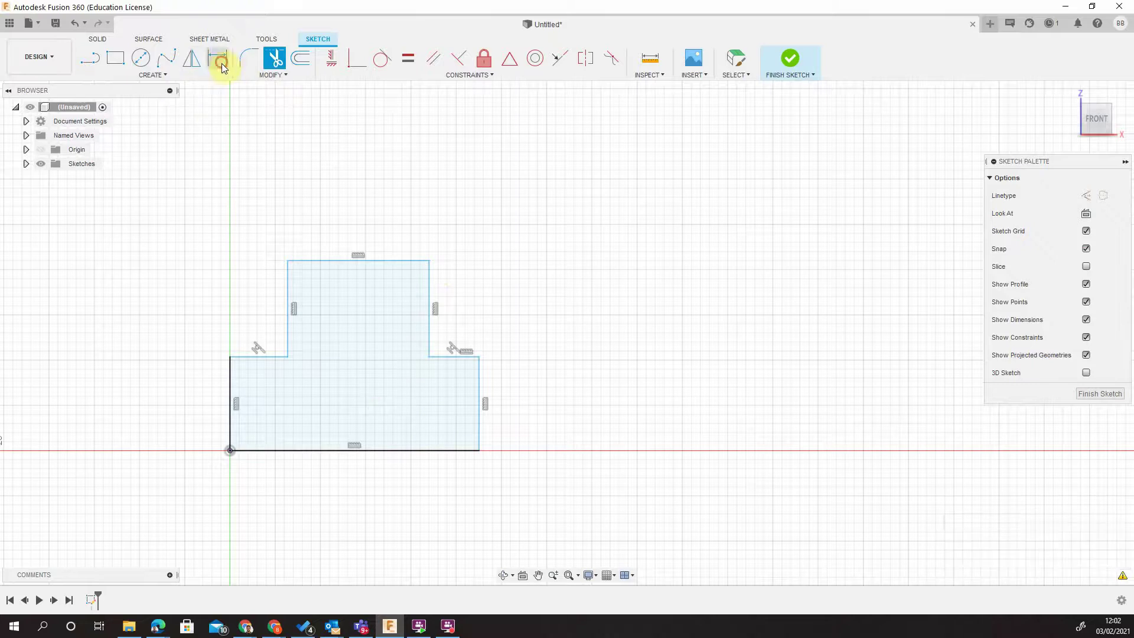
{"action": "double_click", "coordinate": [278, 452]}
{"action": "left_click", "coordinate": [363, 453]}
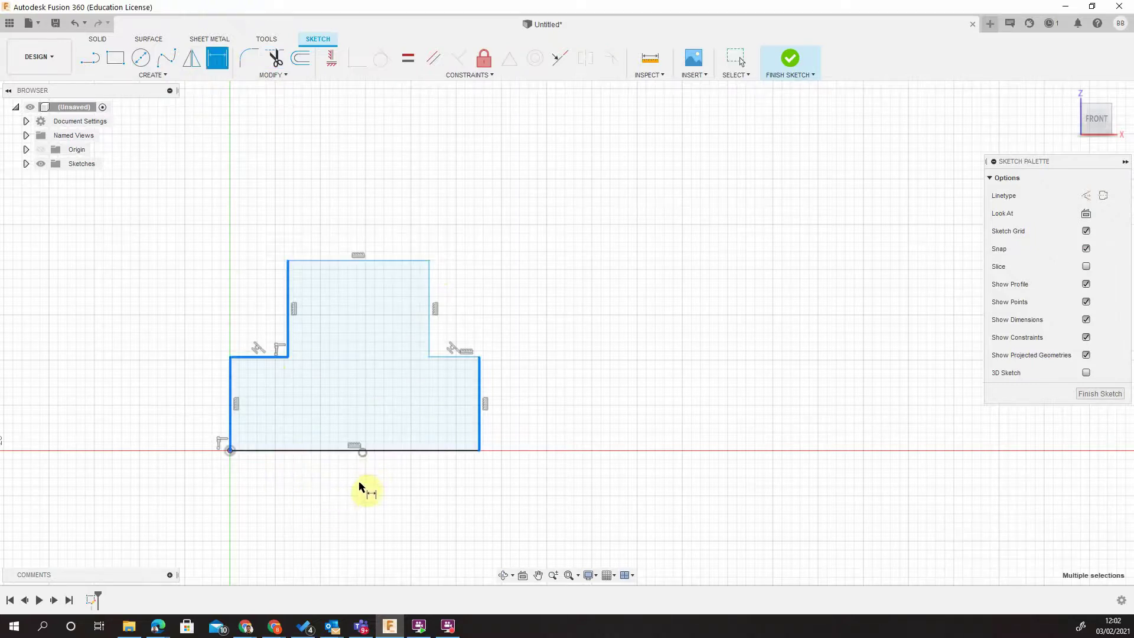
{"action": "key", "text": "Escape"}
{"action": "key", "text": "Escape"}
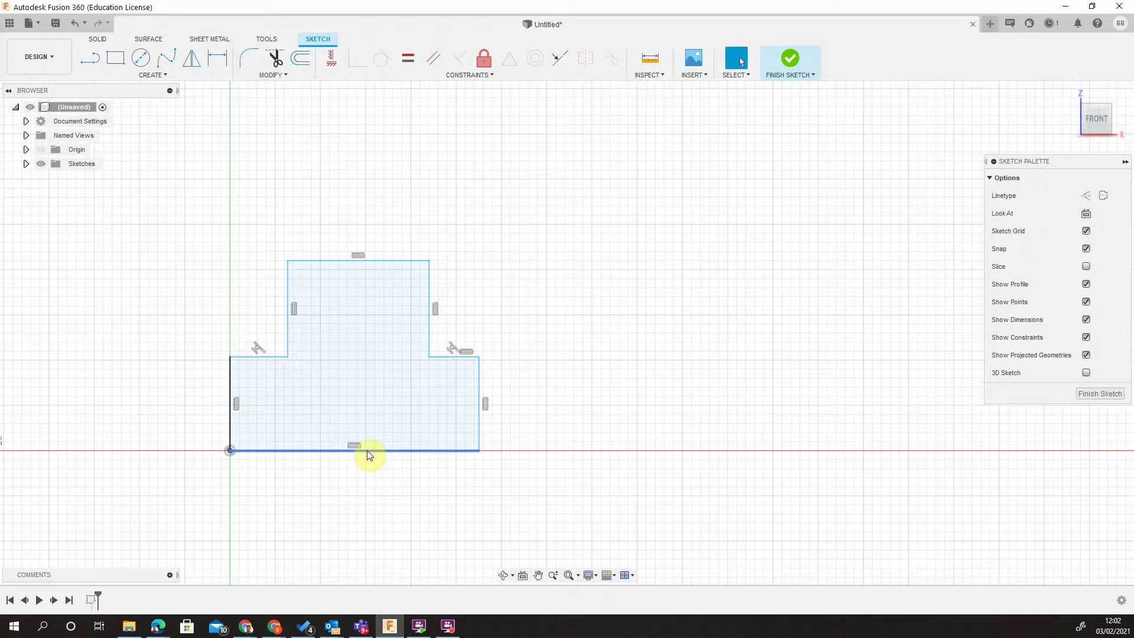
- Dimension the T-profile's base width to 22 mm and its upper stem width to 14 mm
{"action": "left_click", "coordinate": [218, 59]}
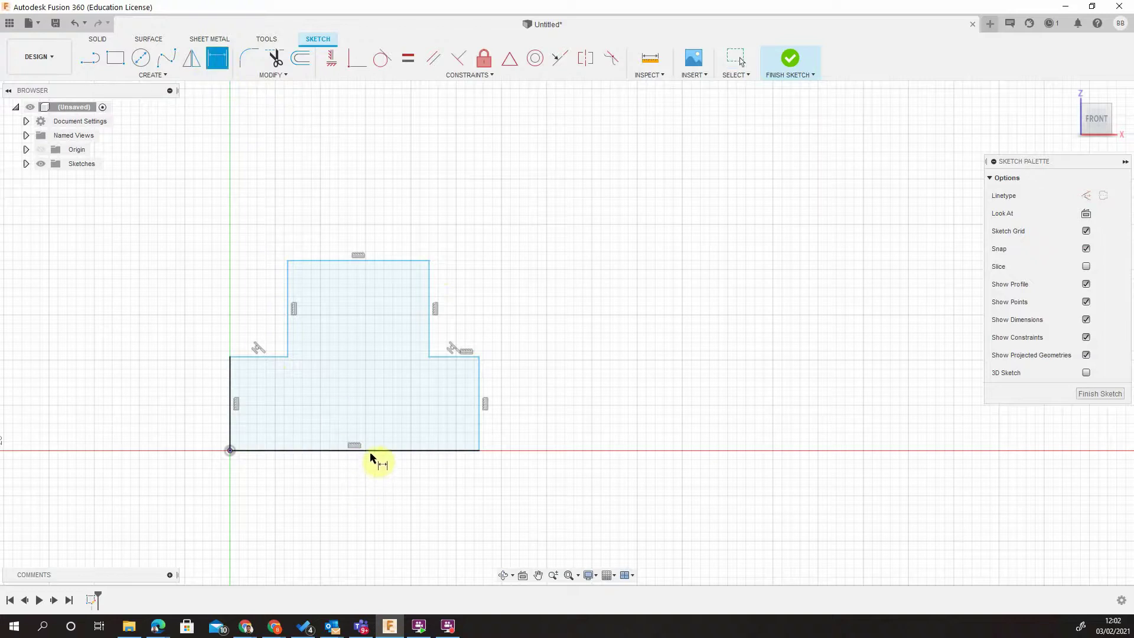
{"action": "left_click", "coordinate": [371, 453]}
{"action": "left_click", "coordinate": [362, 490]}
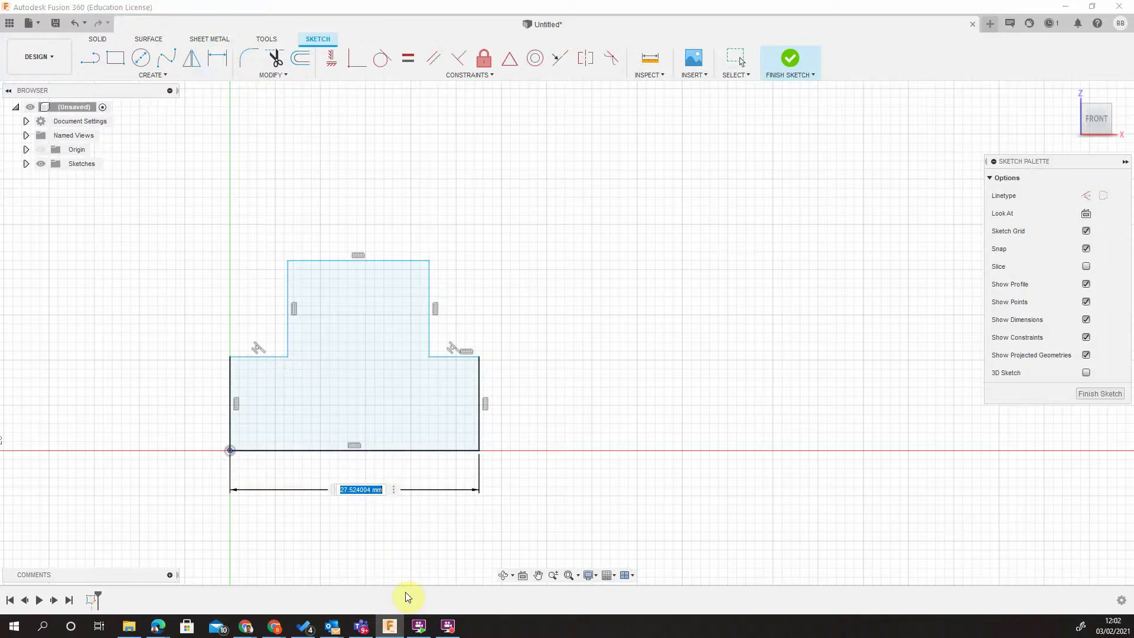
{"action": "type", "text": "22"}
{"action": "key", "text": "Return"}
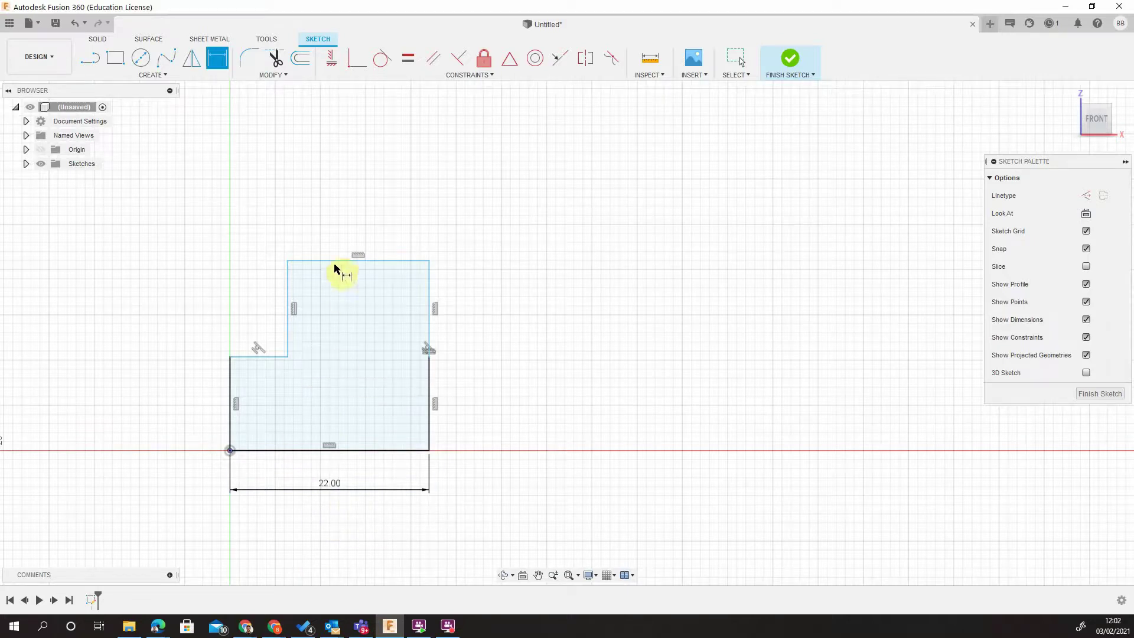
{"action": "left_click", "coordinate": [348, 256]}
{"action": "left_click", "coordinate": [347, 225]}
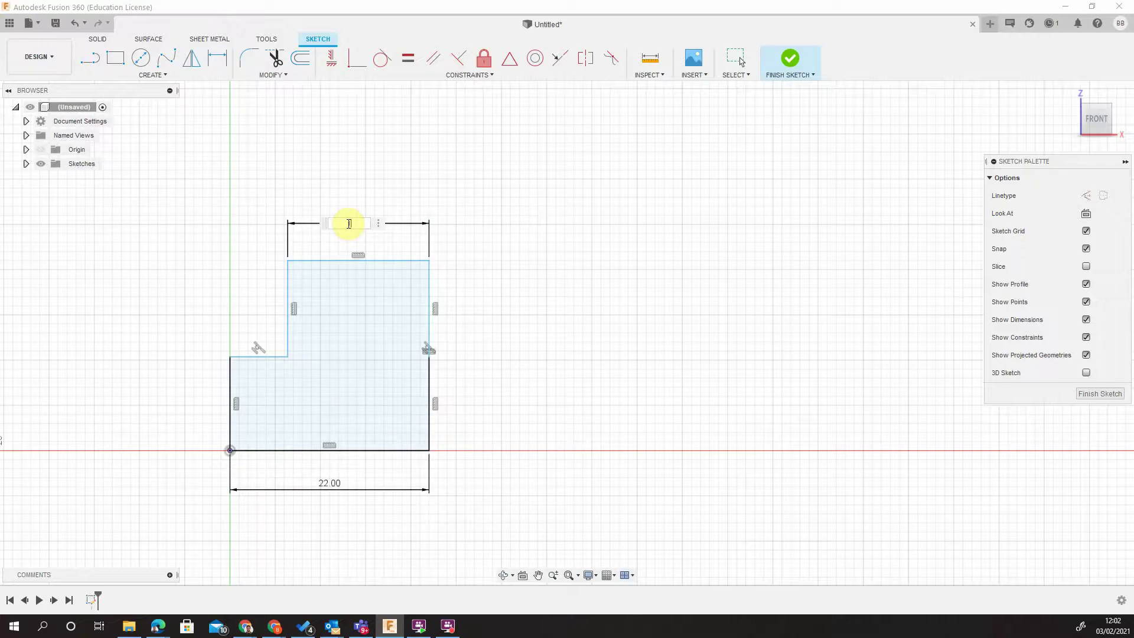
{"action": "type", "text": "14"}
{"action": "key", "text": "Return"}
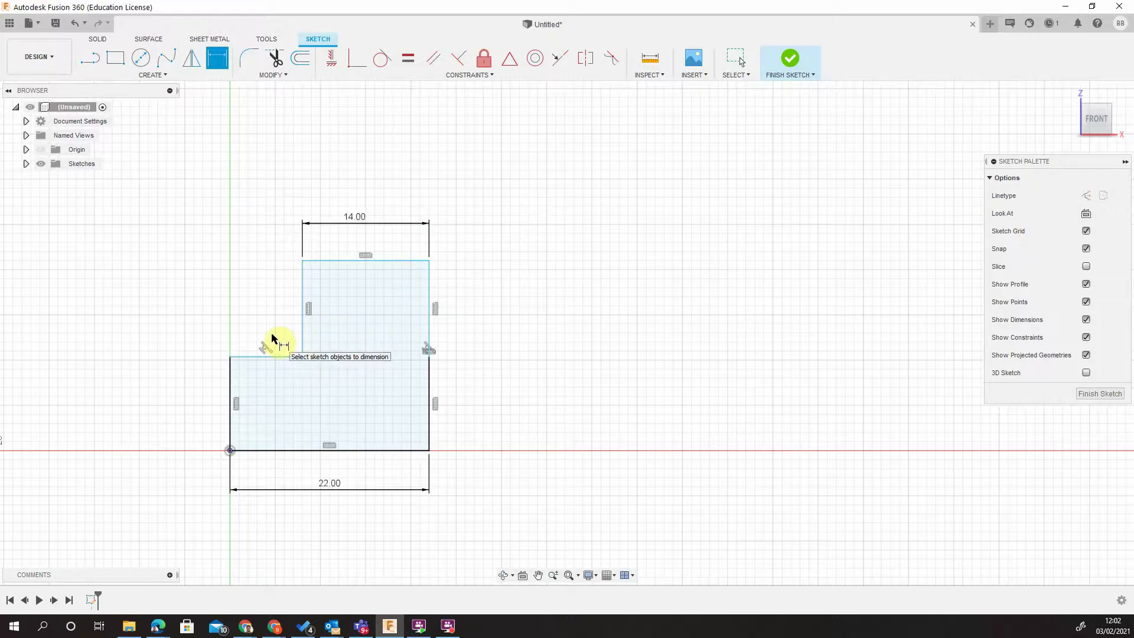
- Dimension the base flange height to 8 mm and the profile's overall height to 19 mm
{"action": "left_click", "coordinate": [231, 381]}
{"action": "left_click", "coordinate": [185, 382]}
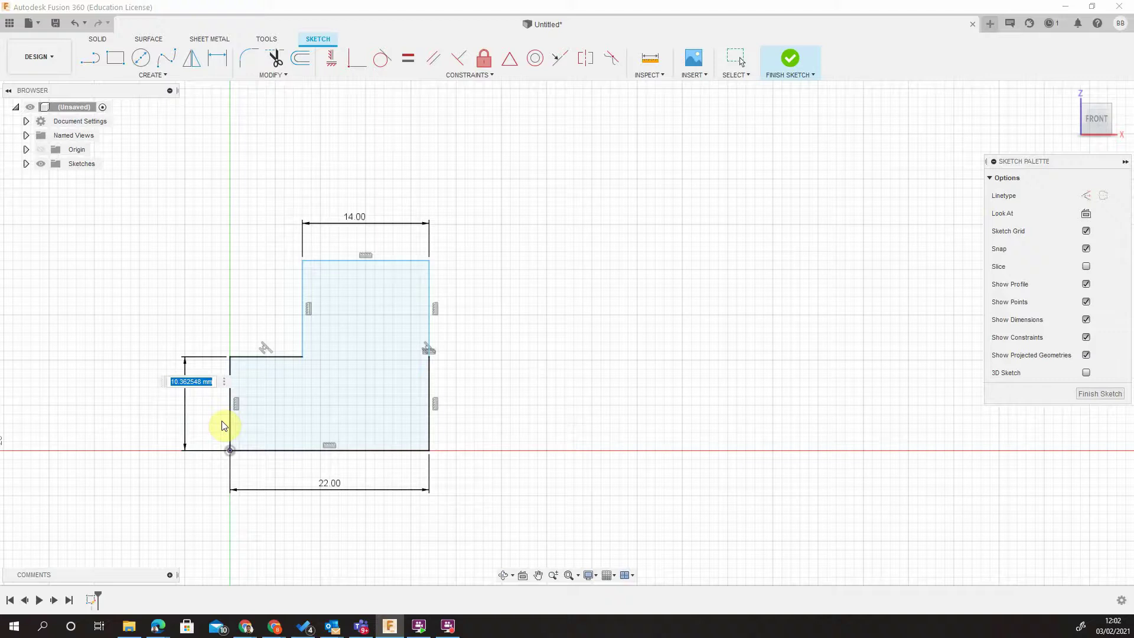
{"action": "key", "text": "Return"}
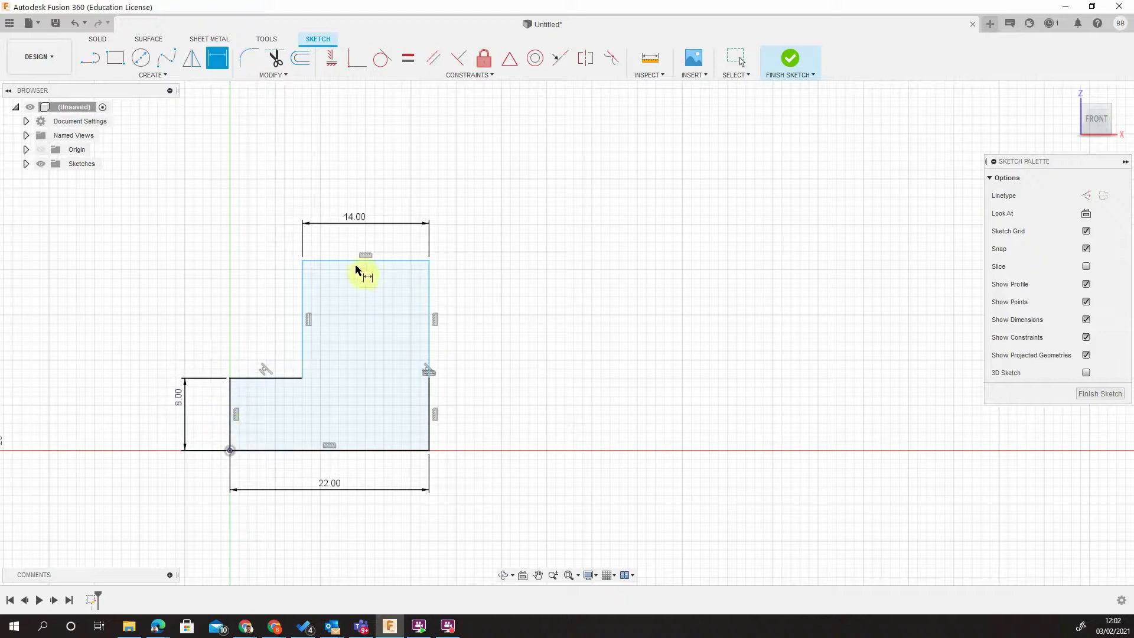
{"action": "left_click", "coordinate": [354, 262]}
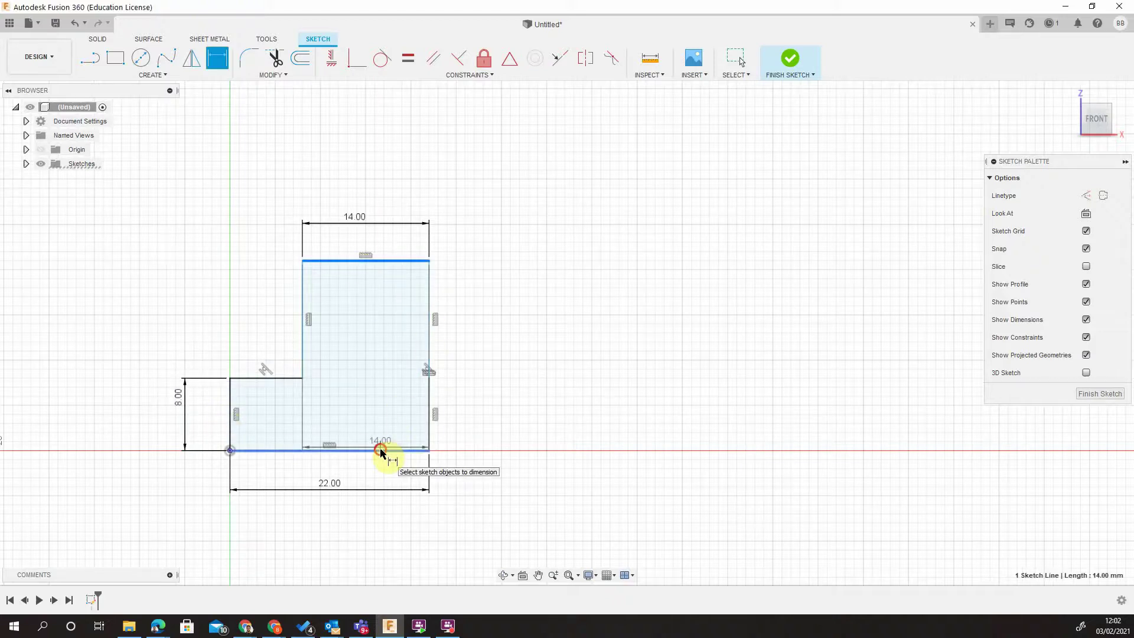
{"action": "left_click", "coordinate": [379, 450]}
{"action": "left_click", "coordinate": [539, 364]}
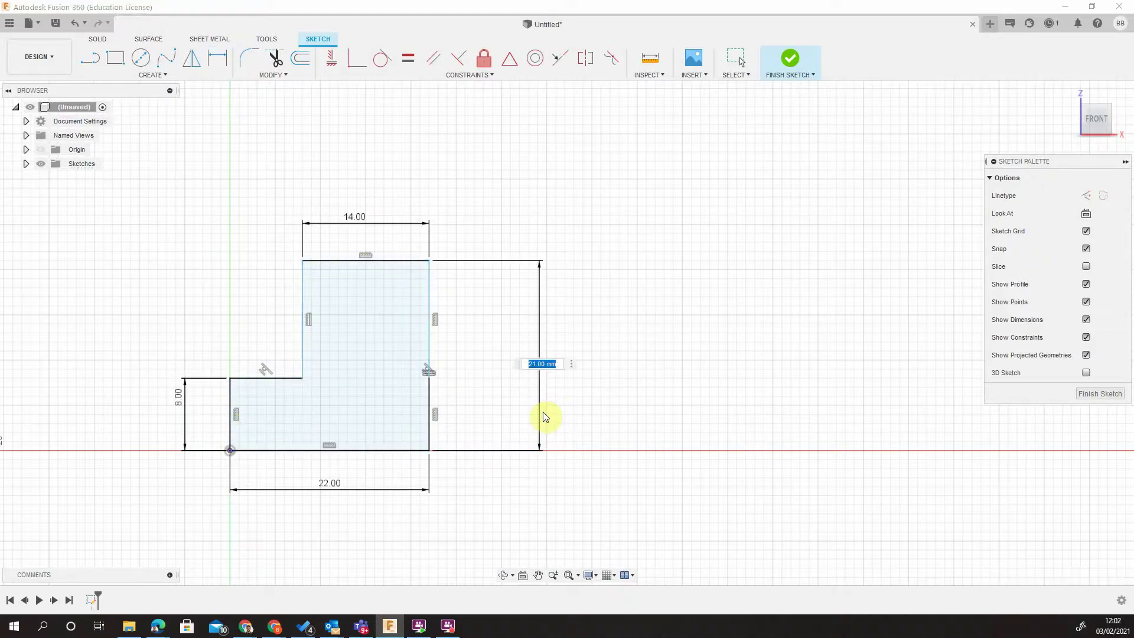
{"action": "type", "text": "19"}
{"action": "key", "text": "Return"}
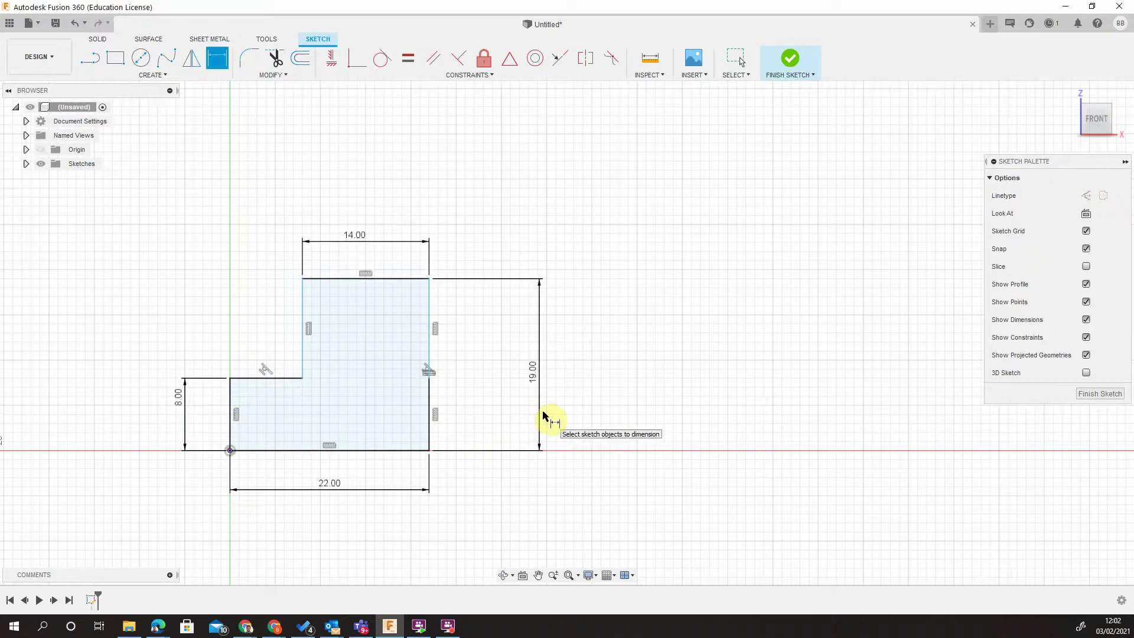
{"action": "key", "text": "Escape"}
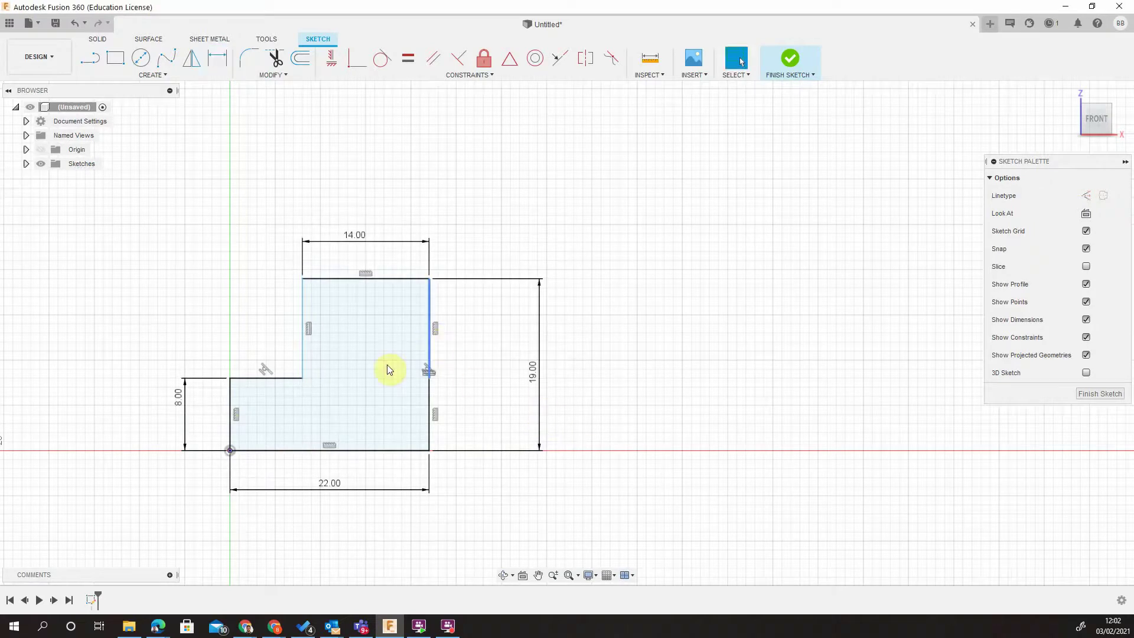
- Move the stem inward along the base so the profile has a shoulder on both sides
{"action": "mouse_move", "coordinate": [423, 348]}
{"action": "left_mouse_down"}
{"action": "mouse_move", "coordinate": [390, 337]}
{"action": "mouse_move", "coordinate": [388, 381]}
{"action": "left_mouse_up"}
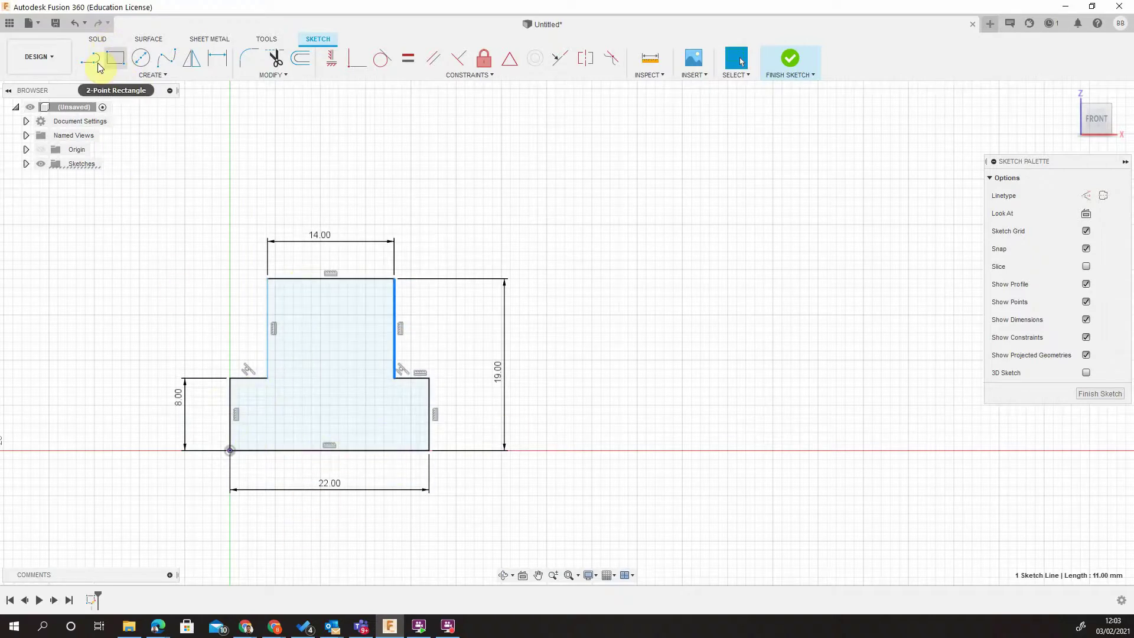
{"action": "left_click", "coordinate": [217, 59]}
{"action": "left_click", "coordinate": [268, 360]}
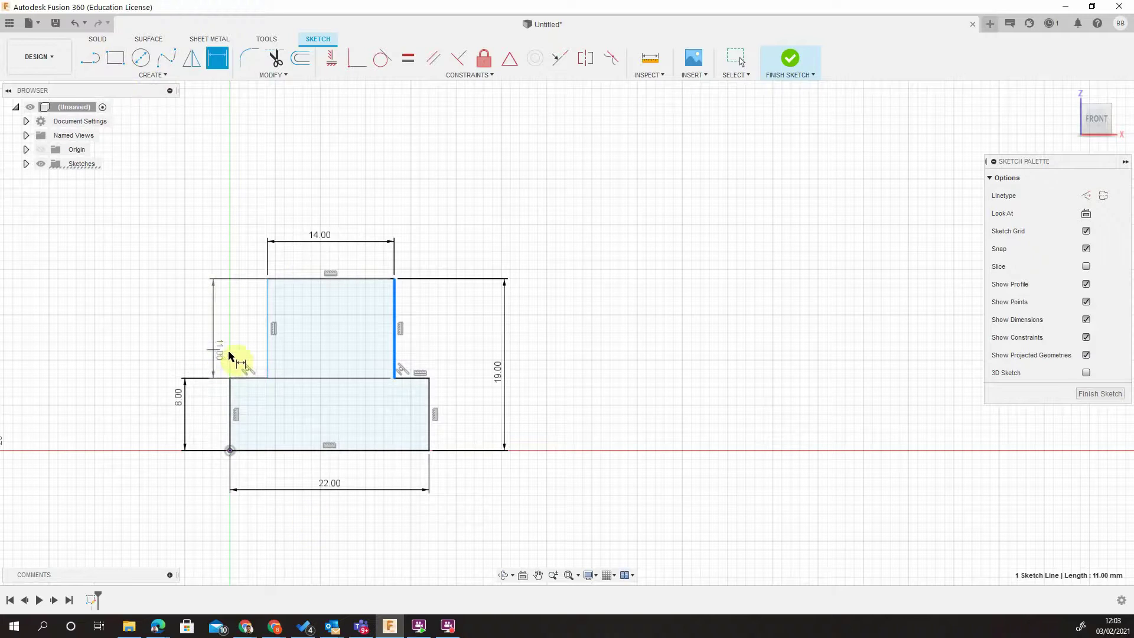
{"action": "left_click", "coordinate": [216, 59]}
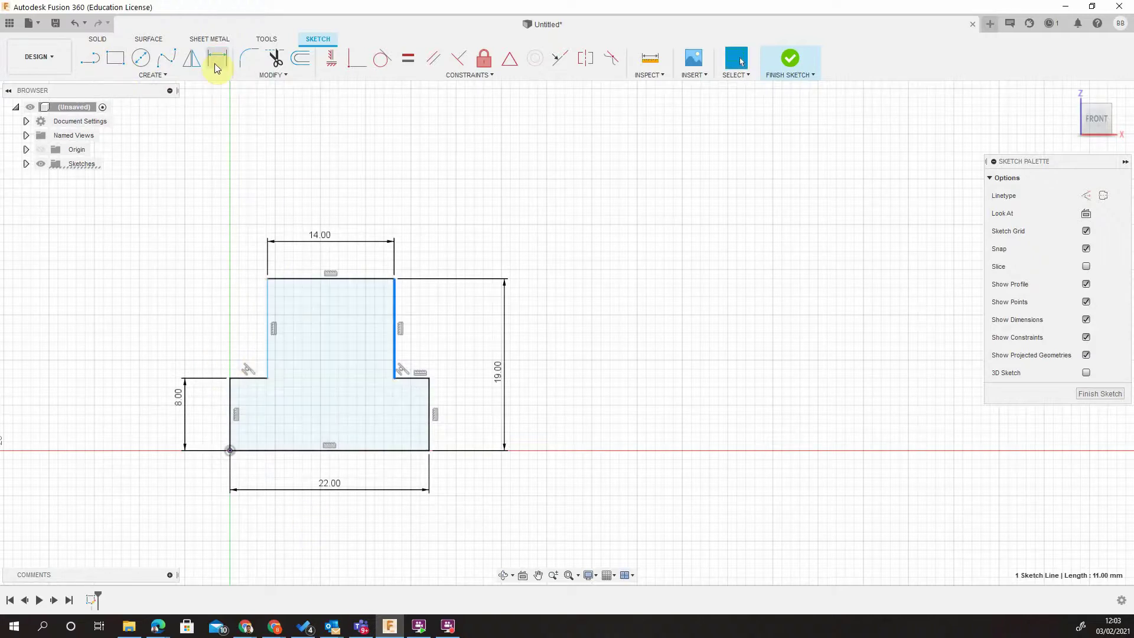
{"action": "left_click", "coordinate": [258, 378]}
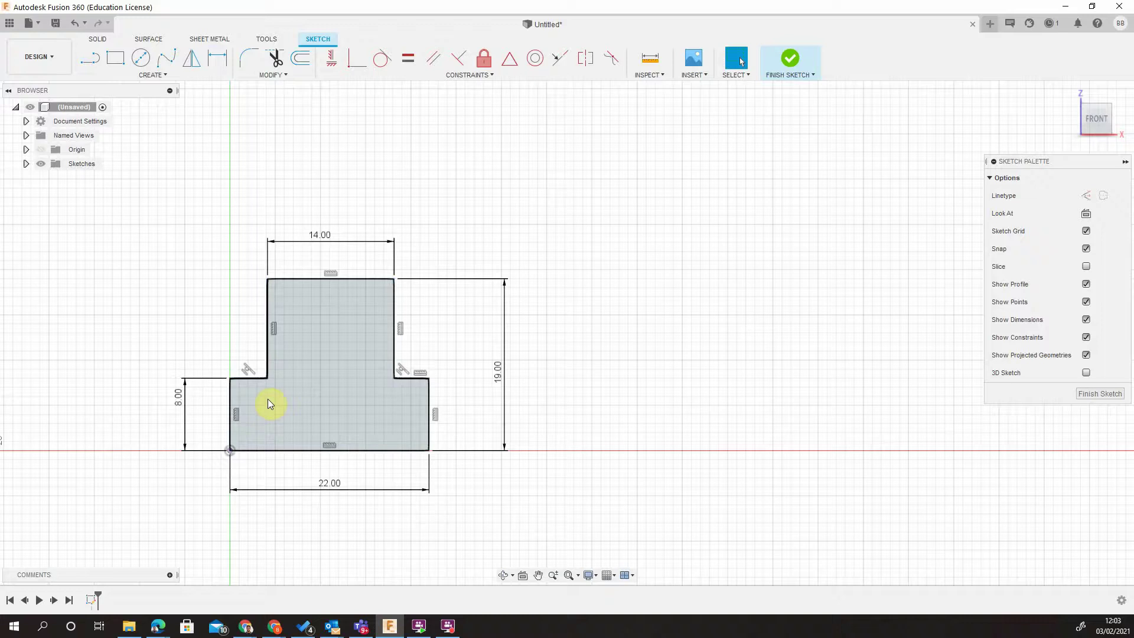
- Apply an Equal constraint to the two horizontal shoulder lines on either side of the stem
{"action": "left_click", "coordinate": [251, 379]}
{"action": "left_click", "coordinate": [405, 378]}
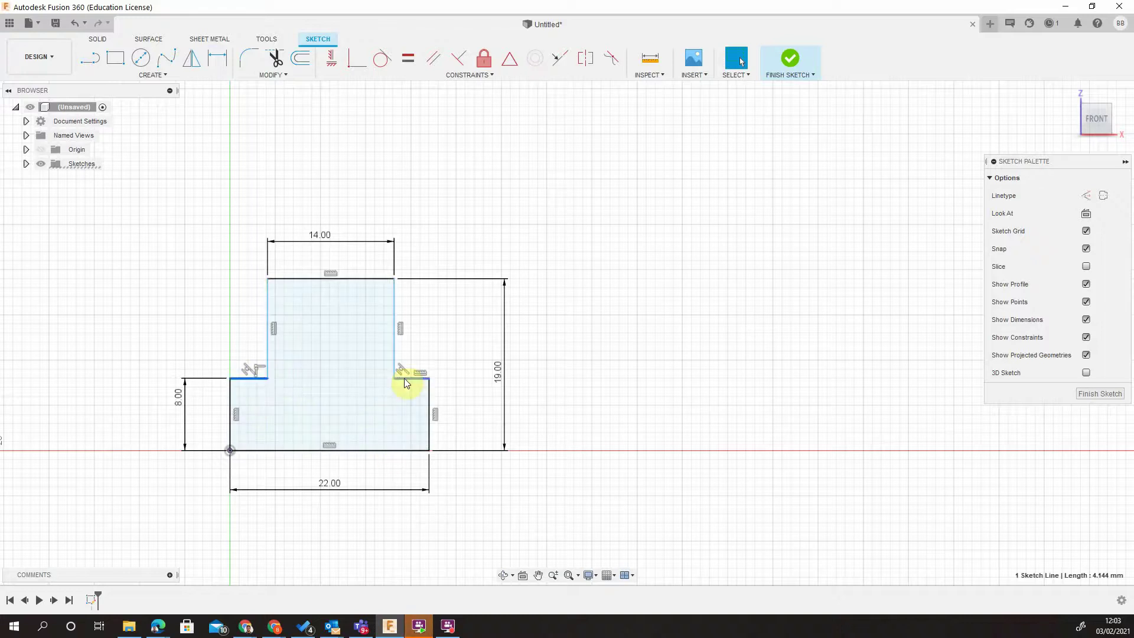
{"action": "left_click", "coordinate": [405, 379], "text": "ctrl"}
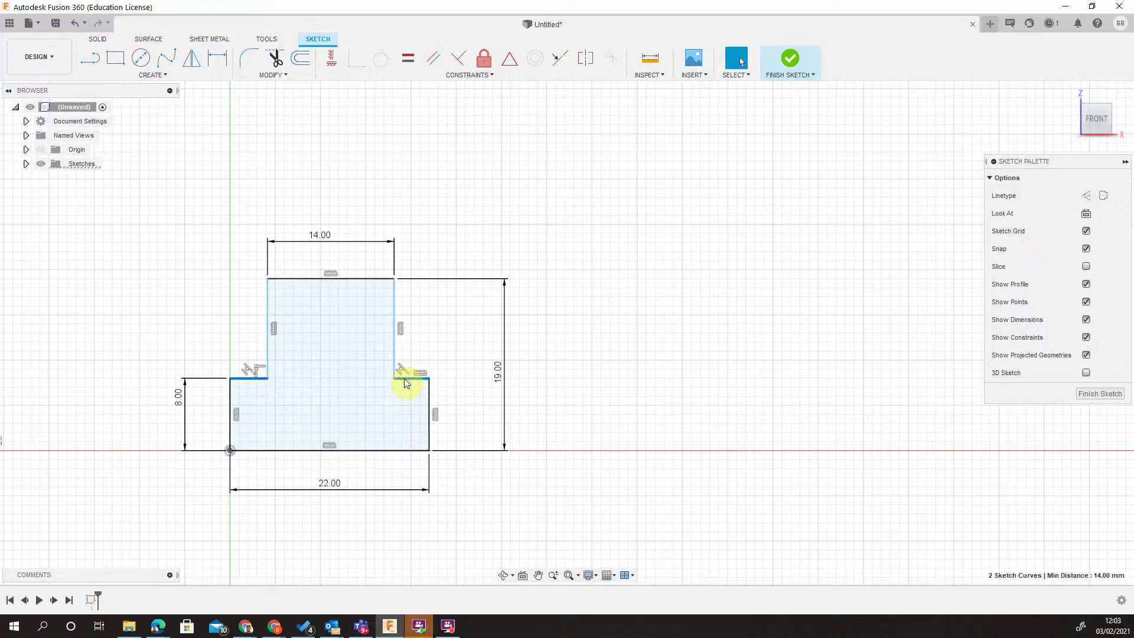
{"action": "left_click", "coordinate": [413, 60]}
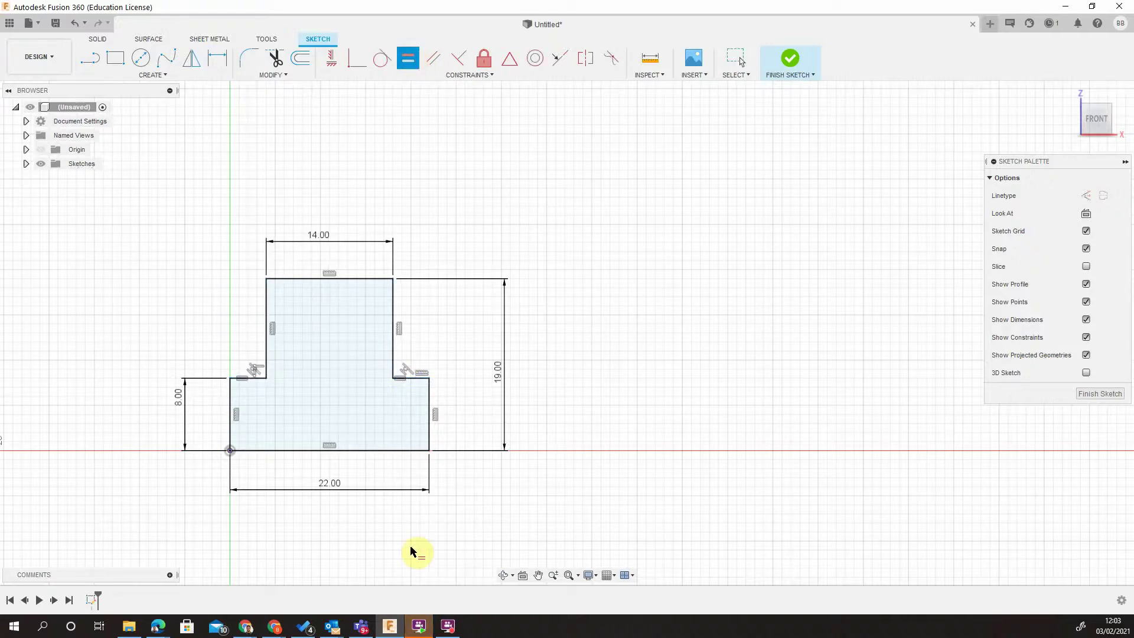
- Add driven dimensions for the widths of the left and right shoulders of the T-profile
{"action": "left_click", "coordinate": [218, 57]}
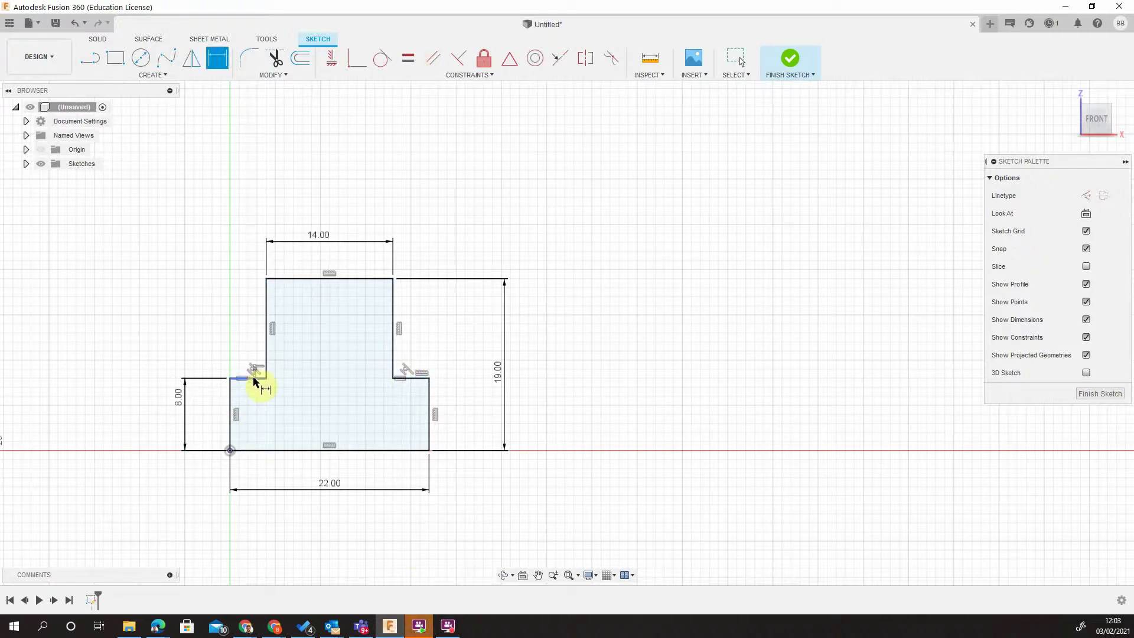
{"action": "left_click", "coordinate": [254, 378]}
{"action": "left_click", "coordinate": [186, 288]}
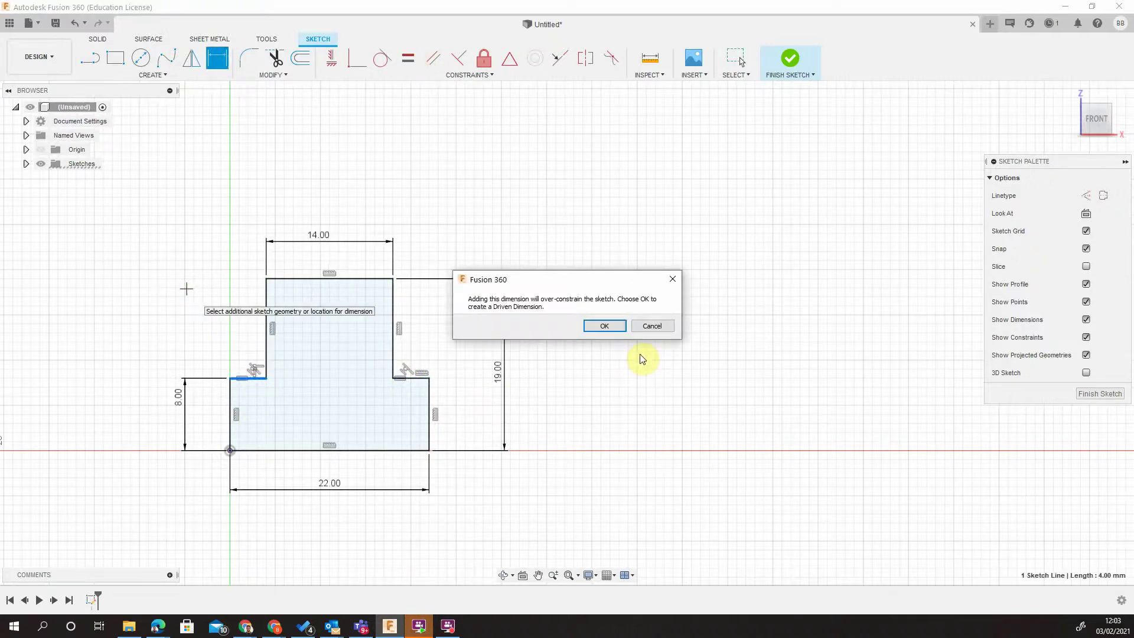
{"action": "left_click", "coordinate": [606, 326]}
{"action": "left_click", "coordinate": [413, 376]}
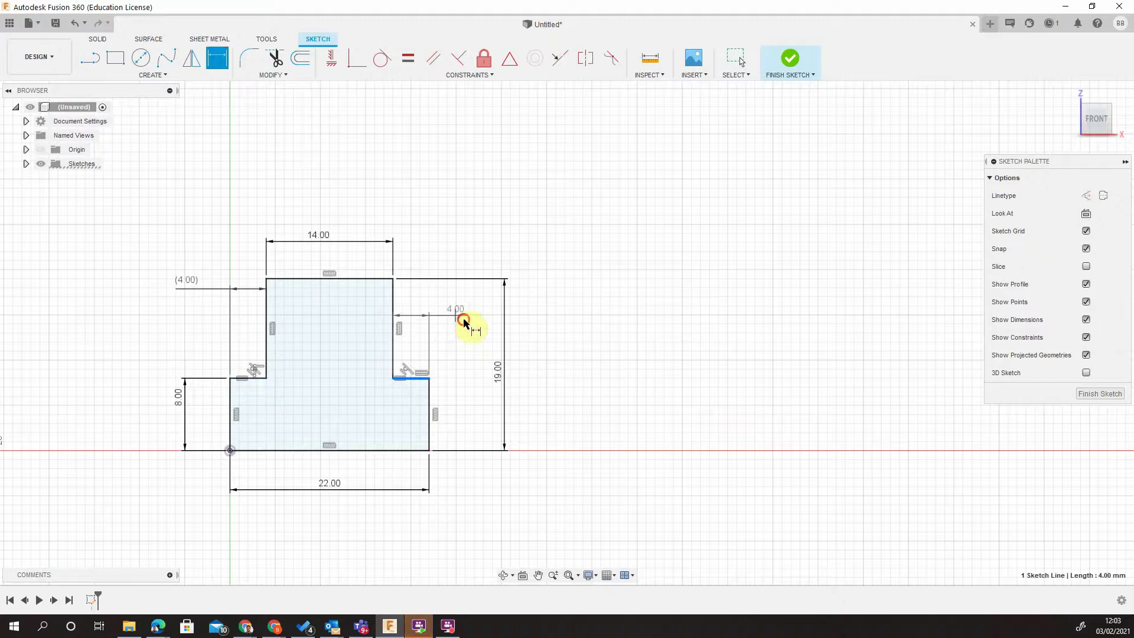
{"action": "left_click", "coordinate": [462, 313]}
{"action": "left_click", "coordinate": [599, 327]}
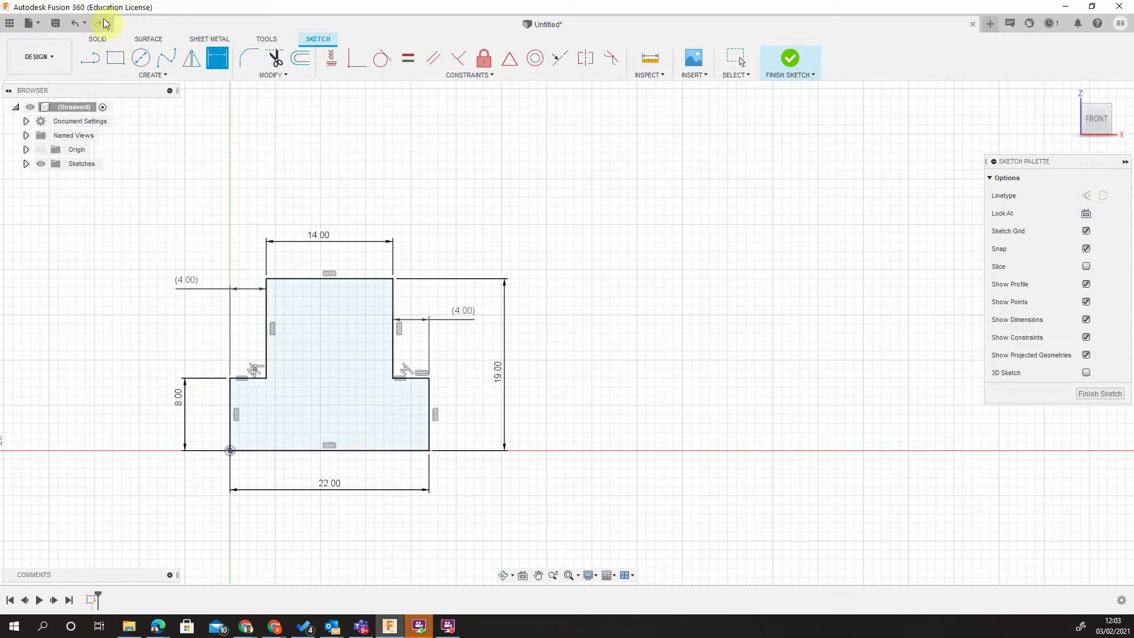
- Start an extrusion of the whole T-shaped profile and view it at an angle
{"action": "left_click", "coordinate": [104, 42]}
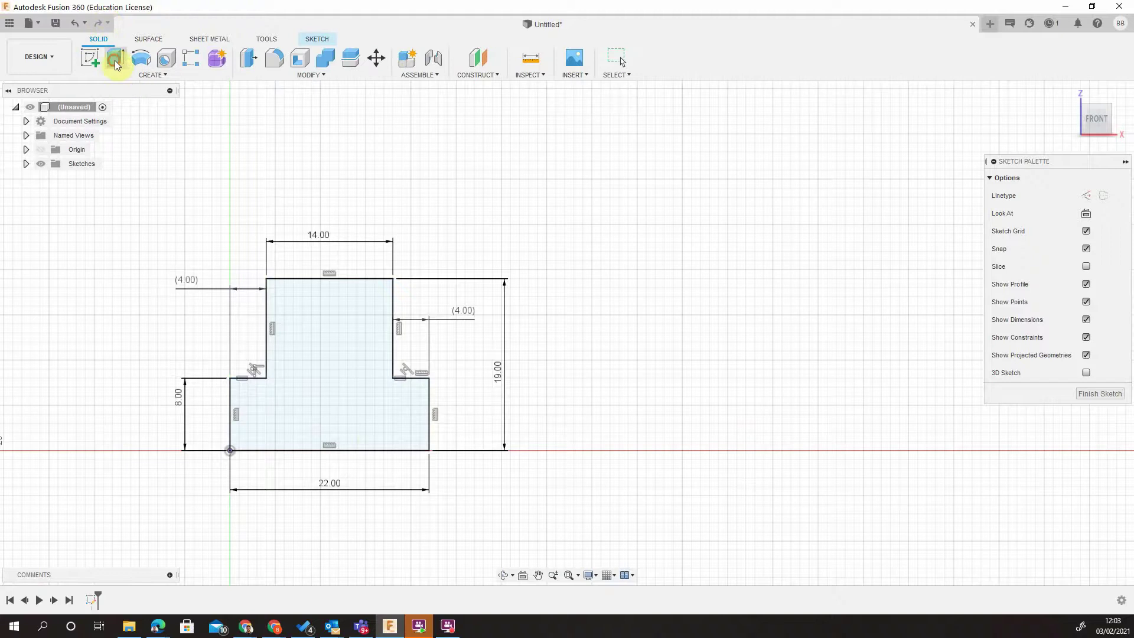
{"action": "left_click", "coordinate": [116, 57]}
{"action": "left_click", "coordinate": [360, 405]}
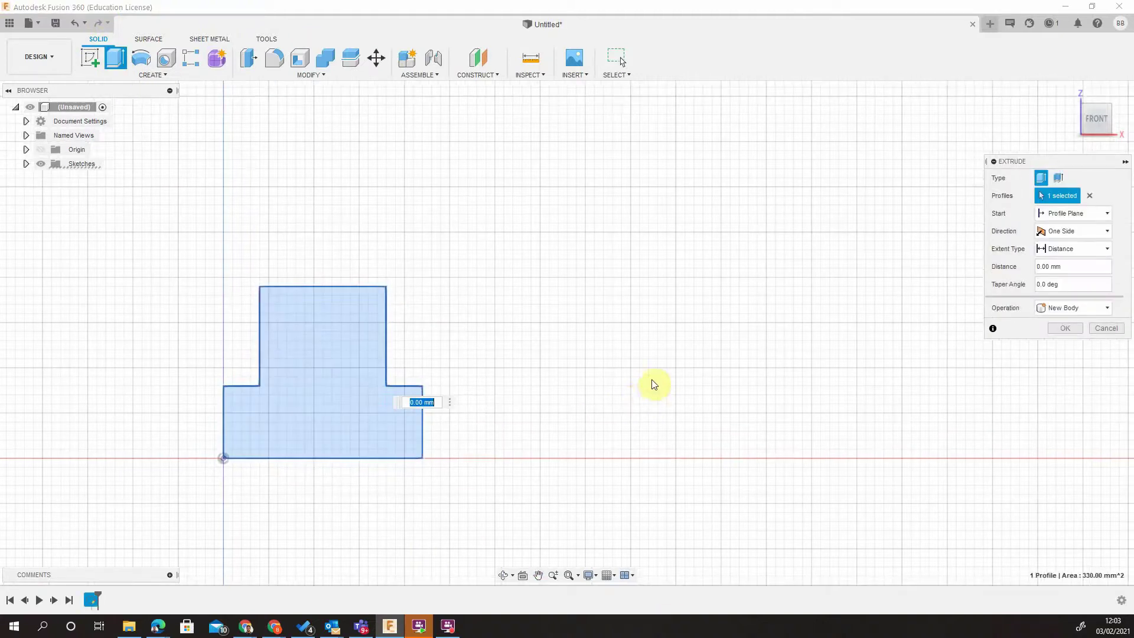
{"action": "middle_click_drag", "start_coordinate": [600, 395], "coordinate": [738, 430]}
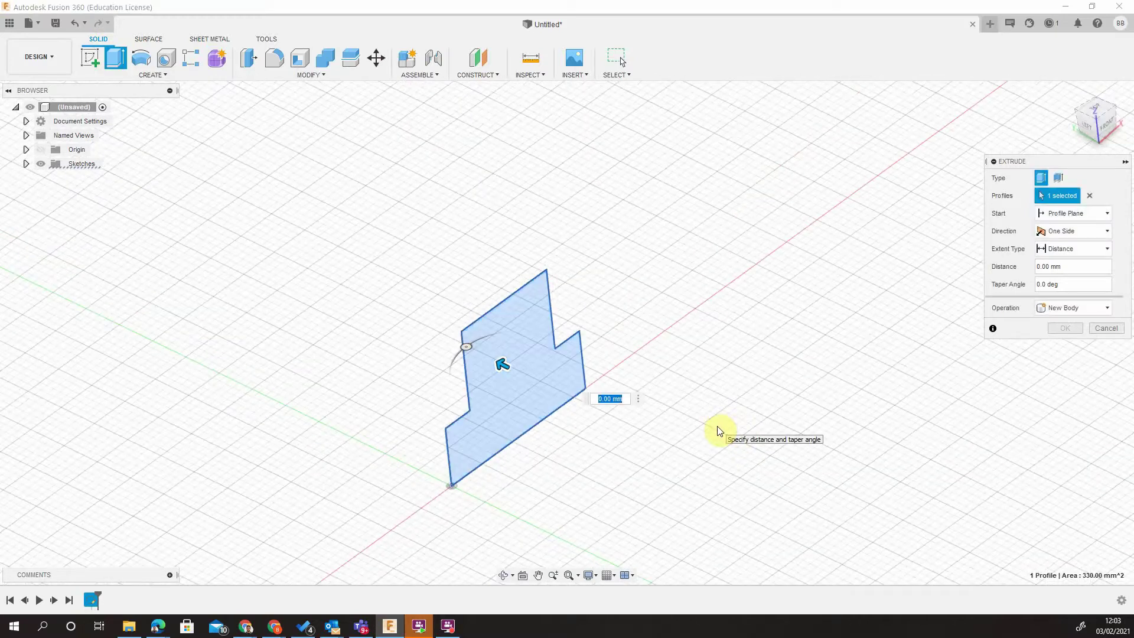
- Switch to the T-Slots and T-Nuts page in Chrome, examine the T-nut diagram and metric size tables, and return to Fusion 360
{"action": "left_click", "coordinate": [276, 632]}
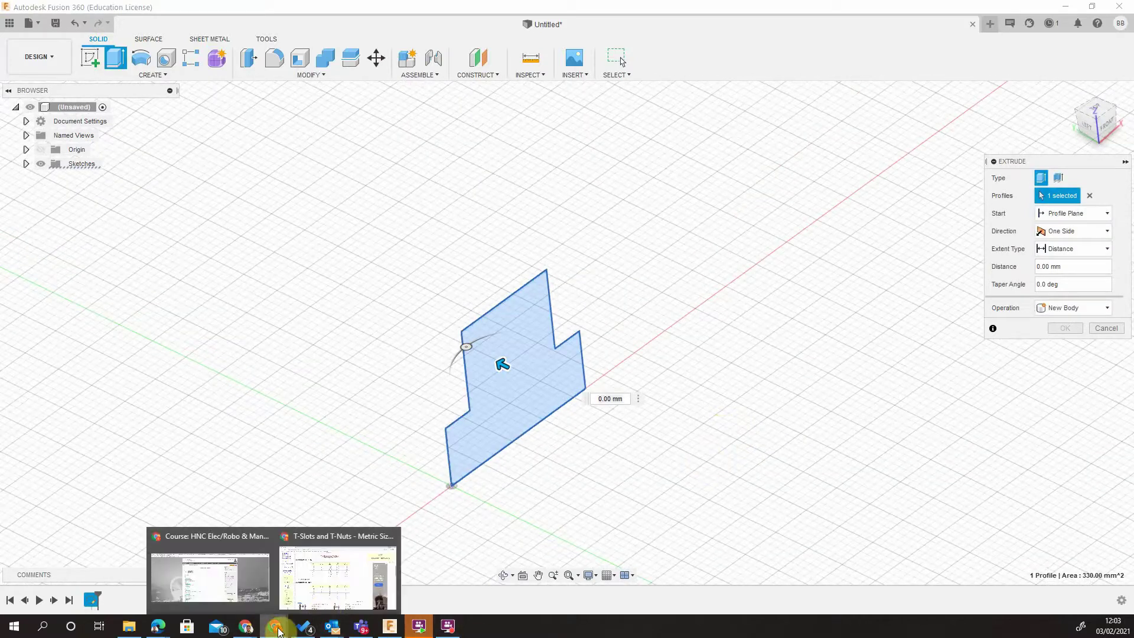
{"action": "left_click", "coordinate": [334, 577]}
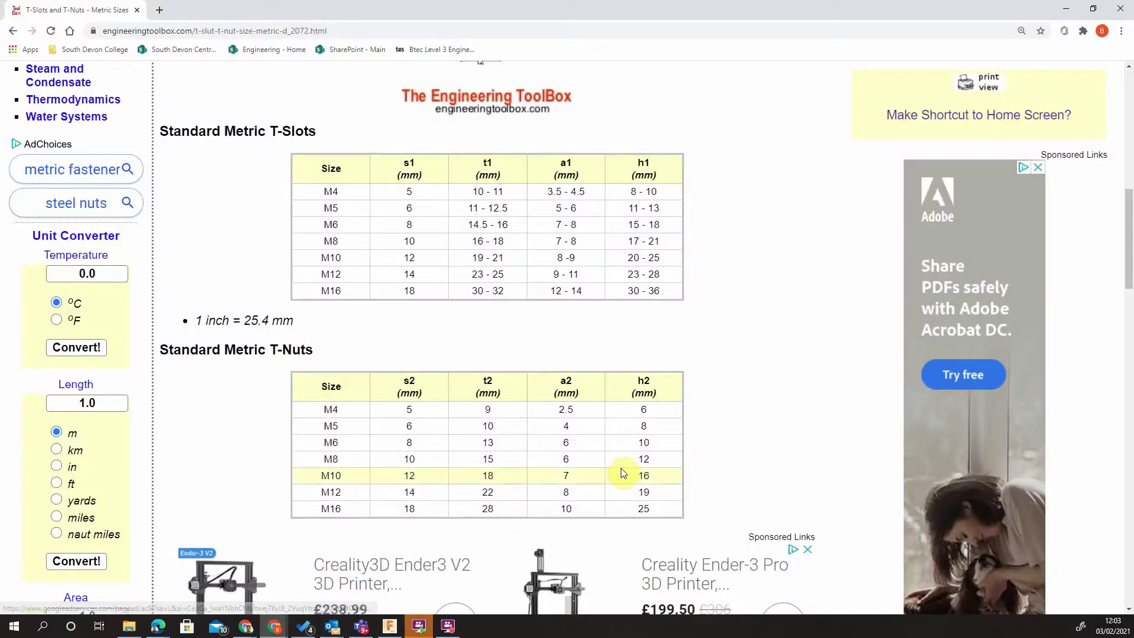
{"action": "scroll", "coordinate": [624, 473], "scroll_direction": "up", "scroll_amount": 6}
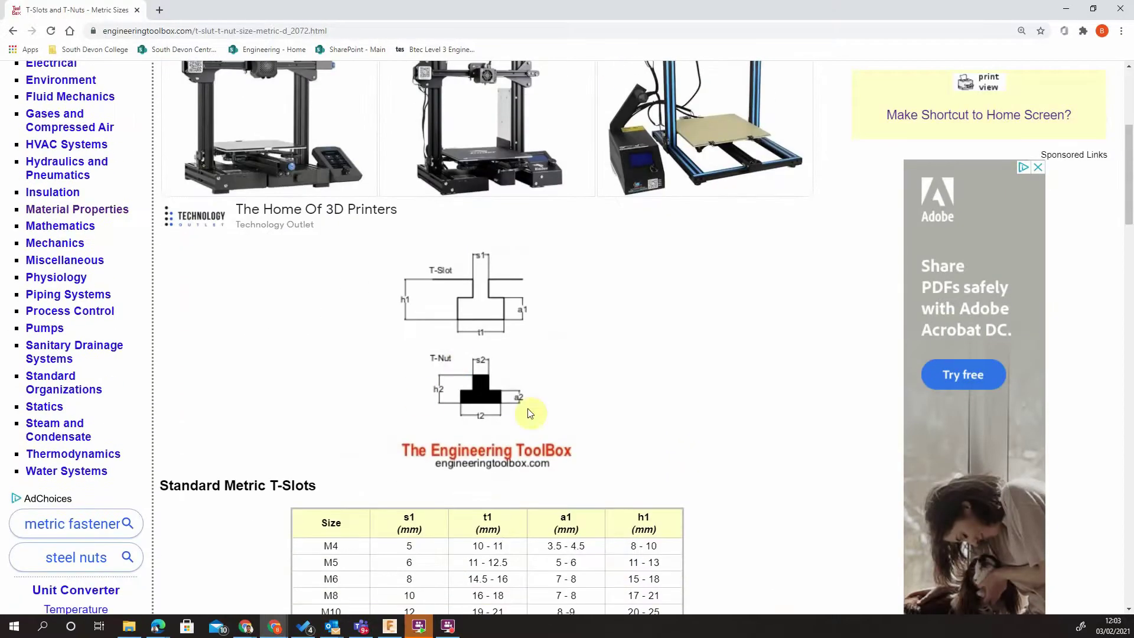
{"action": "scroll", "coordinate": [537, 396], "scroll_direction": "down", "scroll_amount": 6}
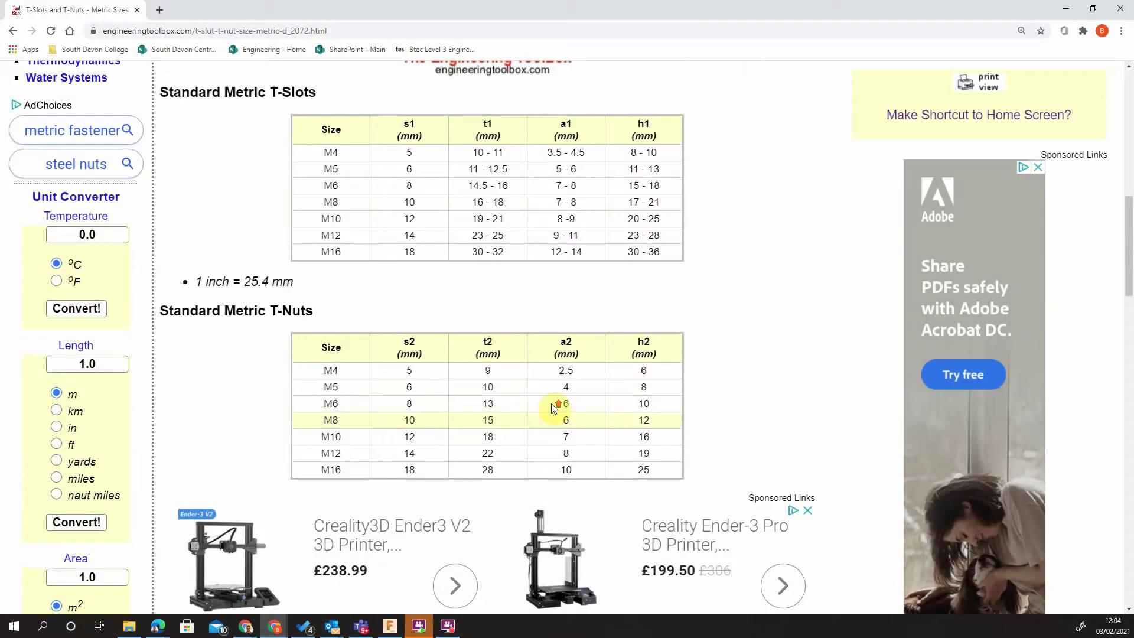
{"action": "scroll", "coordinate": [396, 411], "scroll_direction": "up", "scroll_amount": 2}
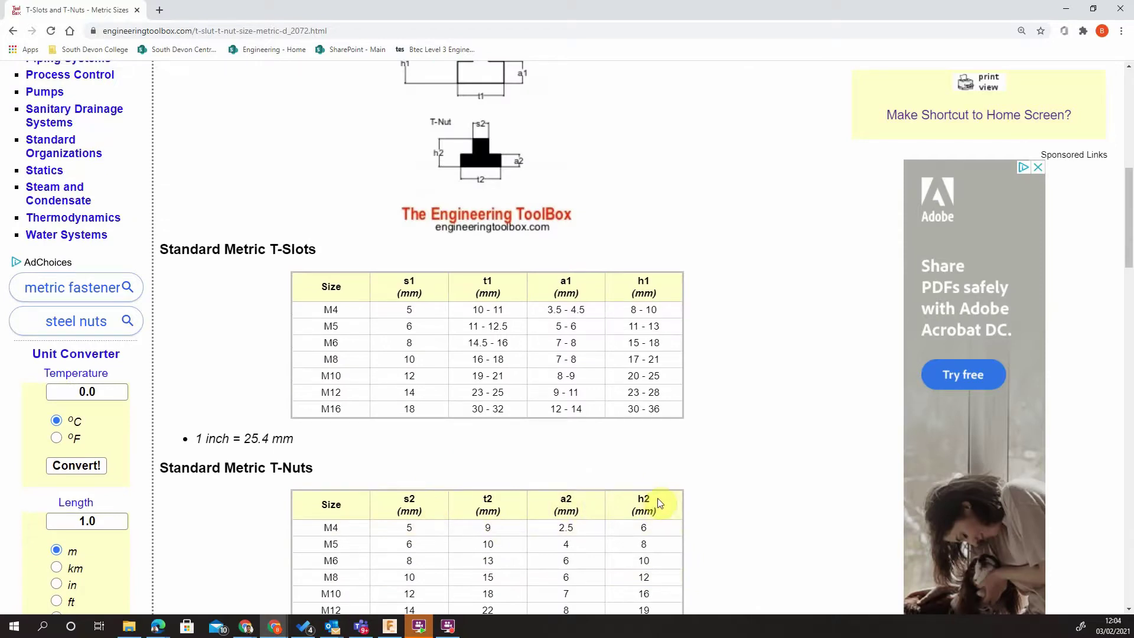
{"action": "scroll", "coordinate": [549, 288], "scroll_direction": "down", "scroll_amount": 3}
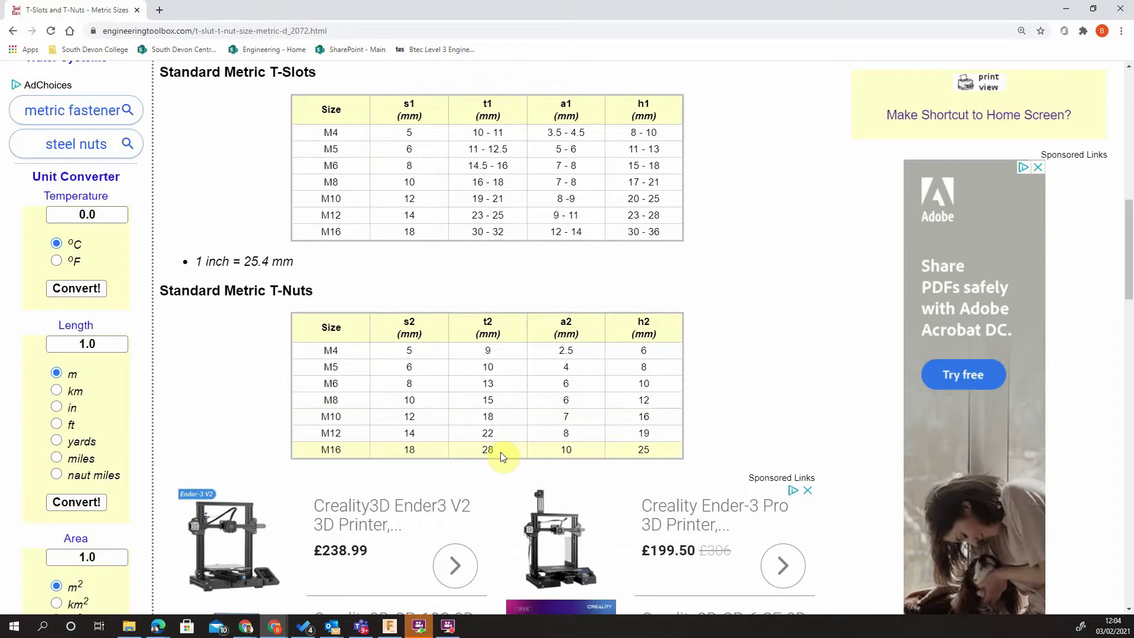
{"action": "scroll", "coordinate": [502, 458], "scroll_direction": "down", "scroll_amount": 3}
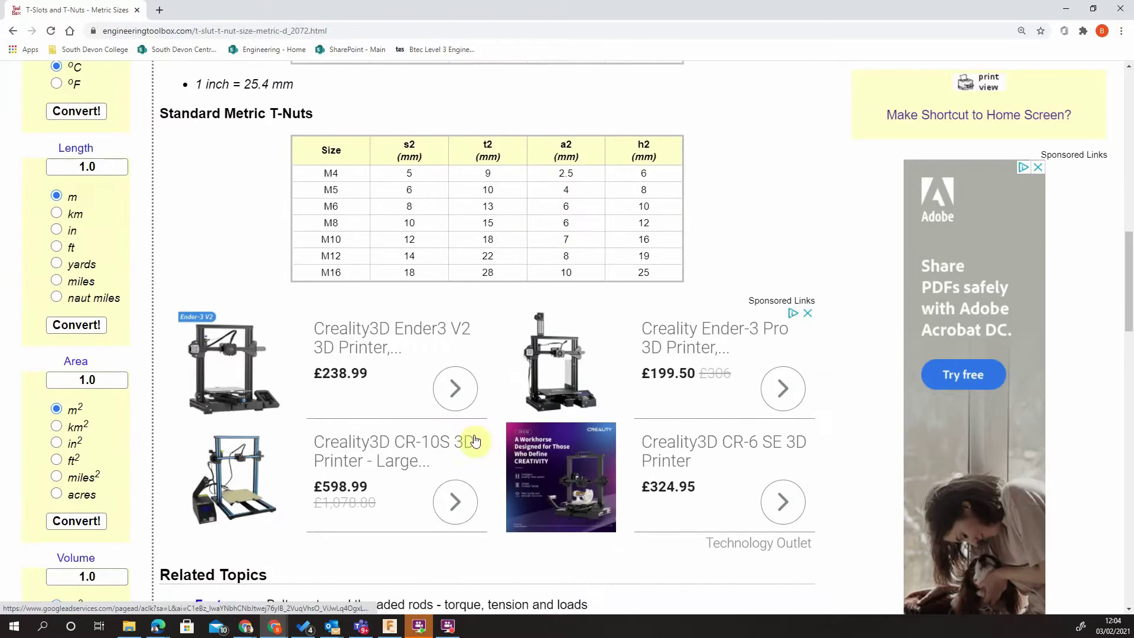
{"action": "scroll", "coordinate": [450, 378], "scroll_direction": "up", "scroll_amount": 3}
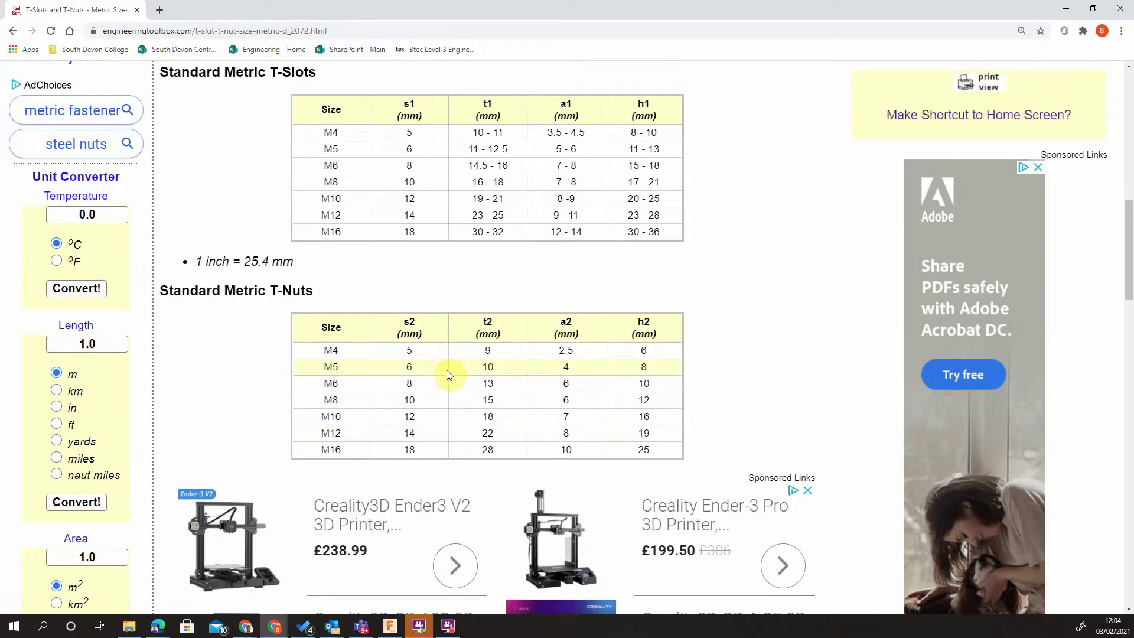
{"action": "left_click", "coordinate": [1066, 9]}
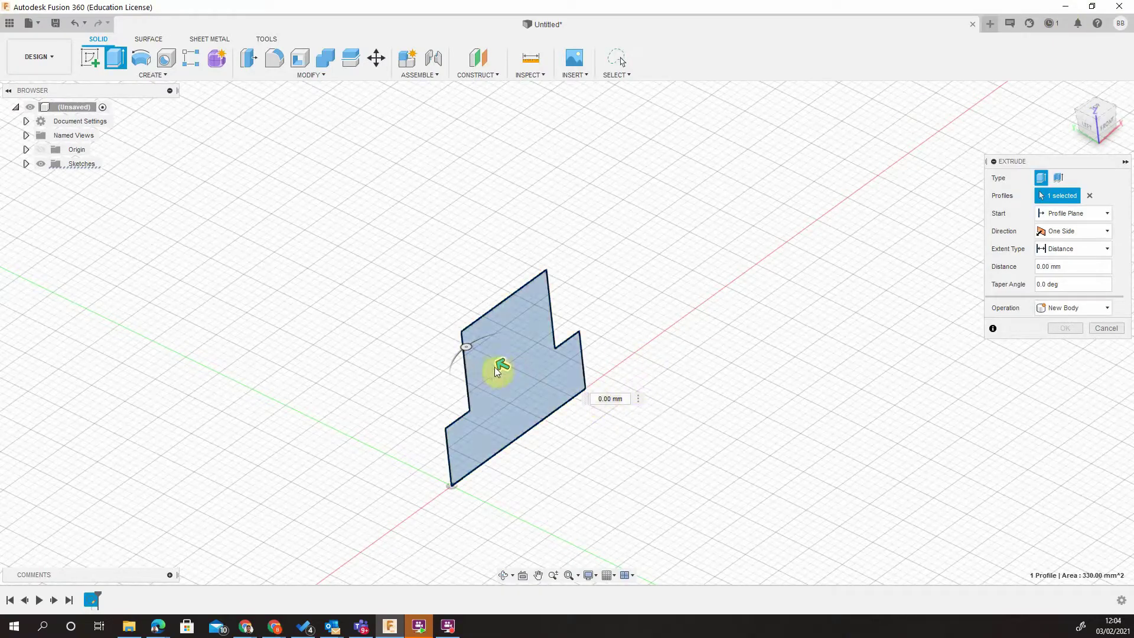
- Extrude the T-profile 20 mm to one side as a new body
{"action": "left_click_drag", "start_coordinate": [494, 367], "coordinate": [395, 313]}
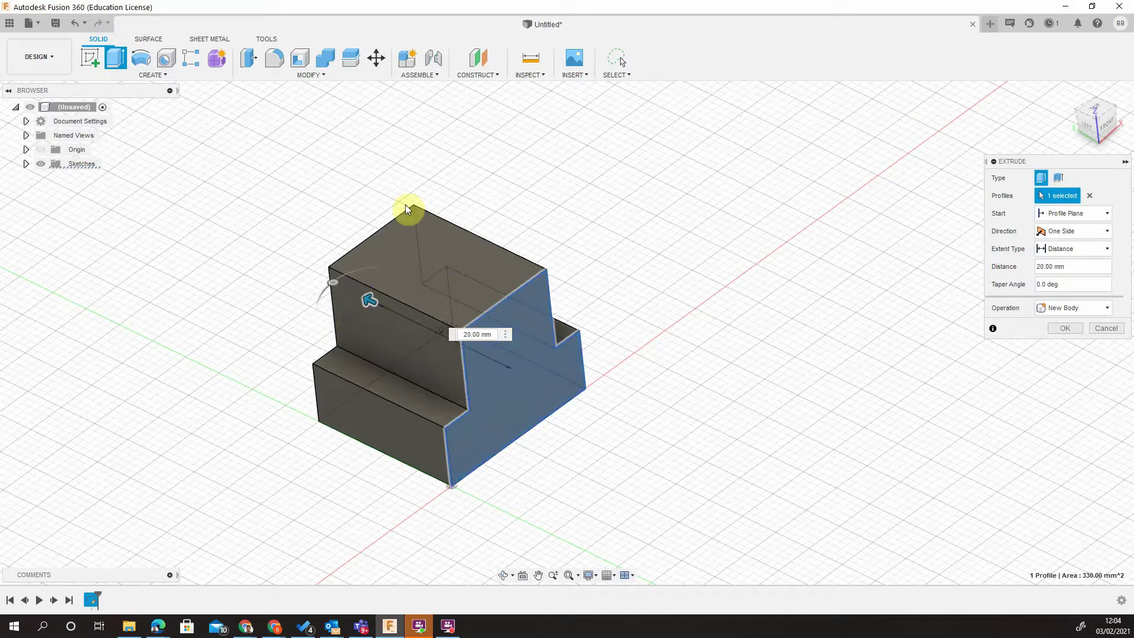
{"action": "mouse_move", "coordinate": [381, 307]}
{"action": "left_mouse_down"}
{"action": "mouse_move", "coordinate": [332, 292]}
{"action": "mouse_move", "coordinate": [370, 298]}
{"action": "left_mouse_up"}
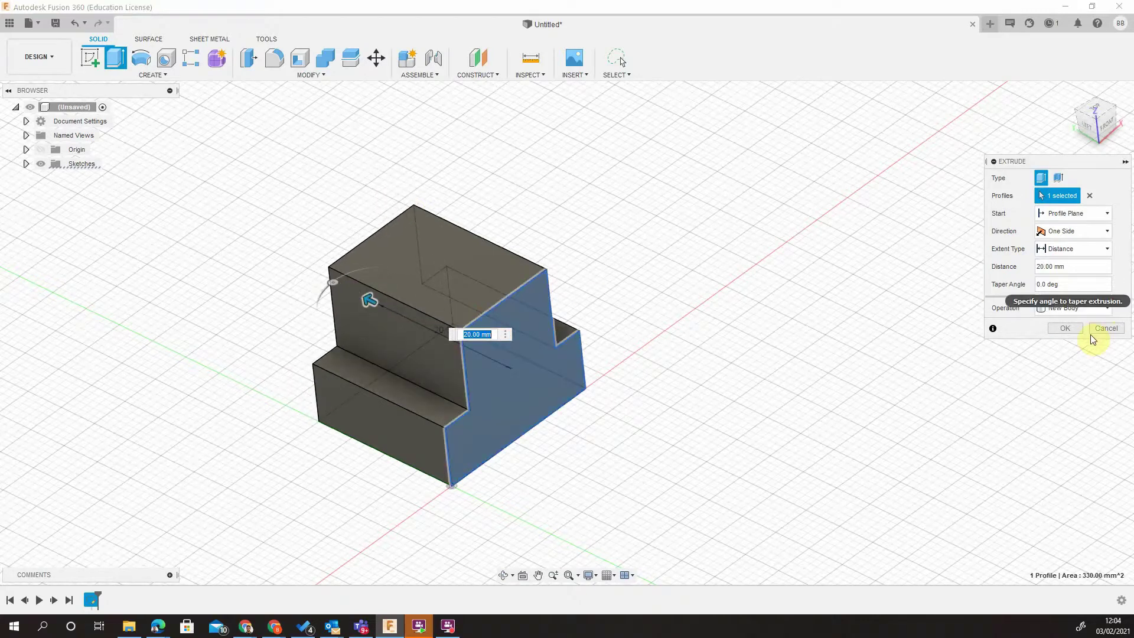
{"action": "left_click", "coordinate": [1065, 329]}
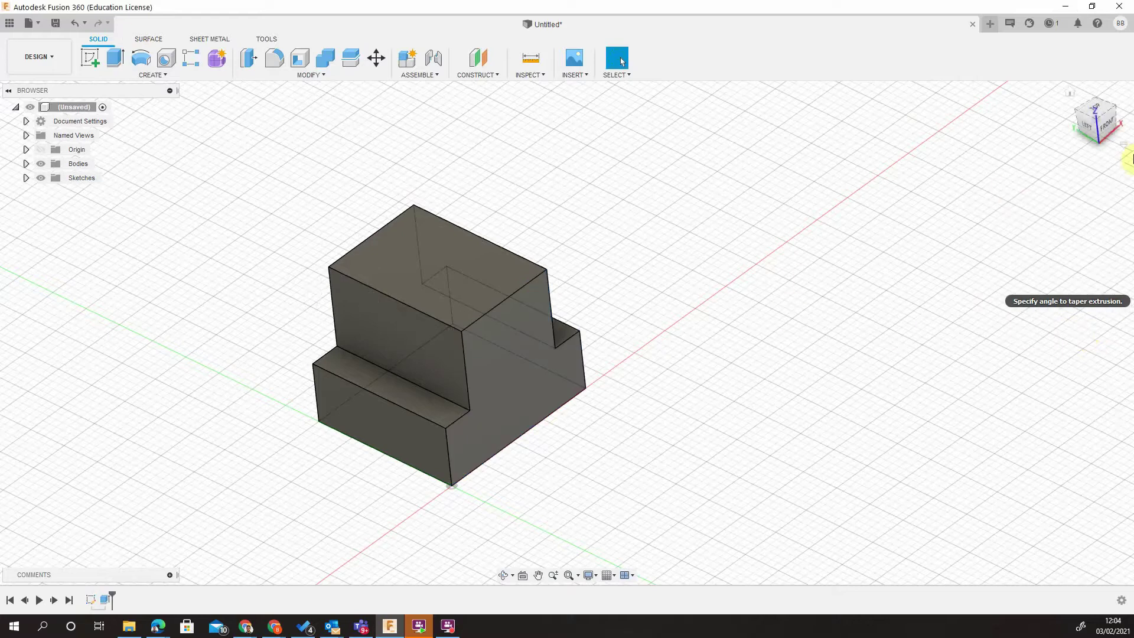
- Place a single simple hole near the centre of the stem's top face, viewed from above
{"action": "left_click", "coordinate": [1092, 105]}
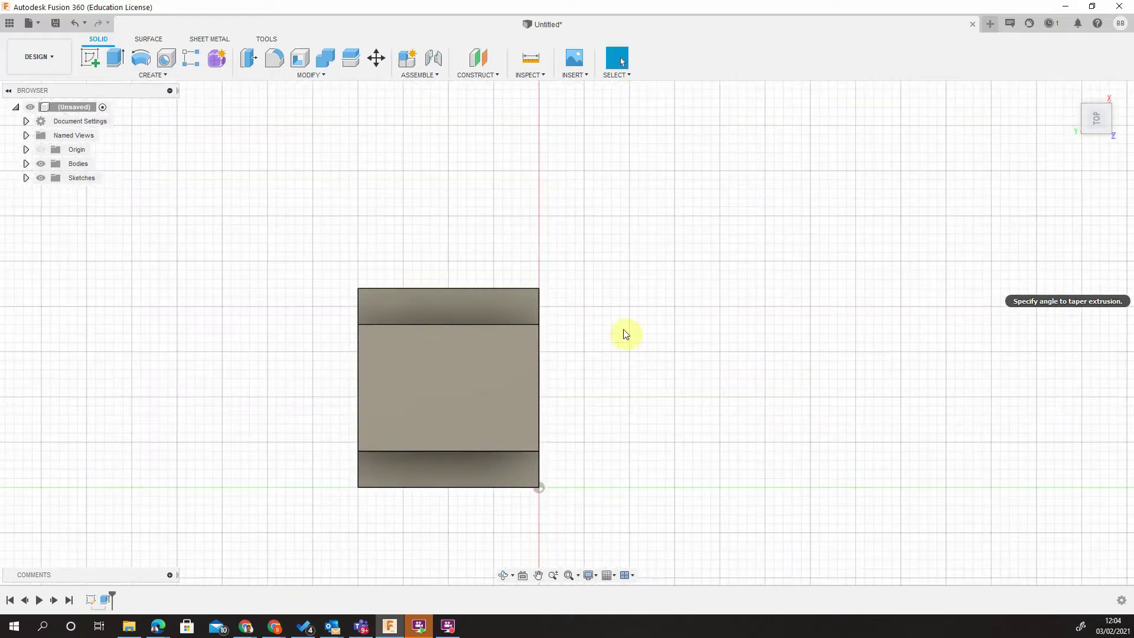
{"action": "middle_click_drag", "start_coordinate": [625, 331], "coordinate": [741, 305]}
{"action": "scroll", "coordinate": [683, 346], "scroll_direction": "up", "scroll_amount": 4}
{"action": "middle_click_drag", "start_coordinate": [602, 308], "coordinate": [620, 271]}
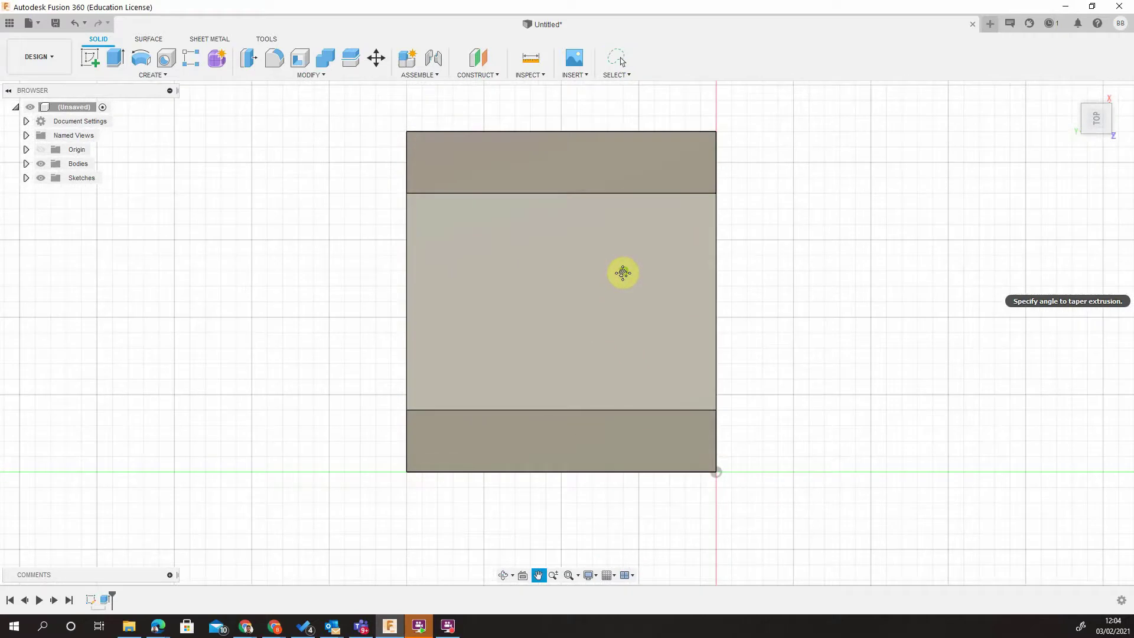
{"action": "scroll", "coordinate": [620, 271], "scroll_direction": "up", "scroll_amount": 2}
{"action": "scroll", "coordinate": [398, 210], "scroll_direction": "down", "scroll_amount": 1}
{"action": "left_click", "coordinate": [167, 59]}
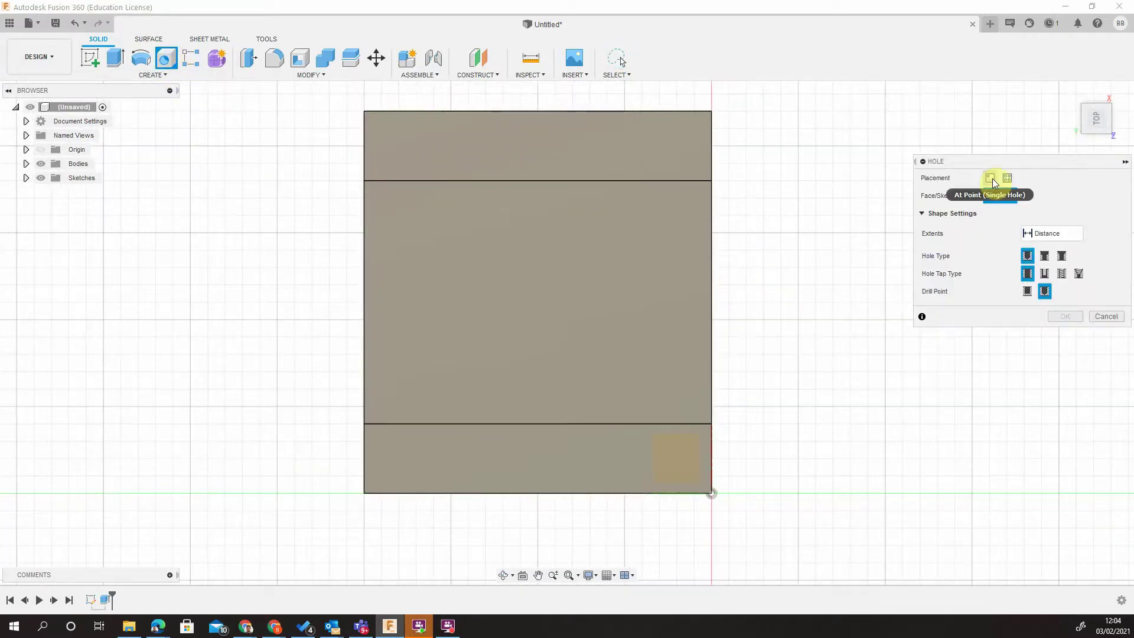
{"action": "left_click", "coordinate": [992, 179]}
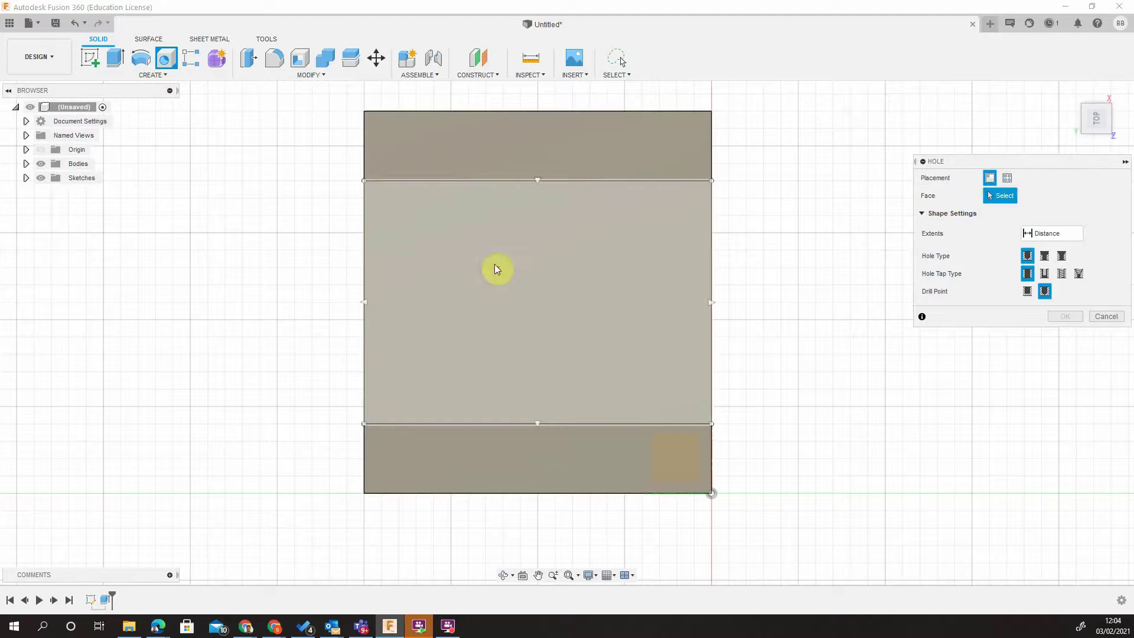
{"action": "left_click", "coordinate": [526, 283]}
{"action": "left_click_drag", "start_coordinate": [524, 285], "coordinate": [545, 305]}
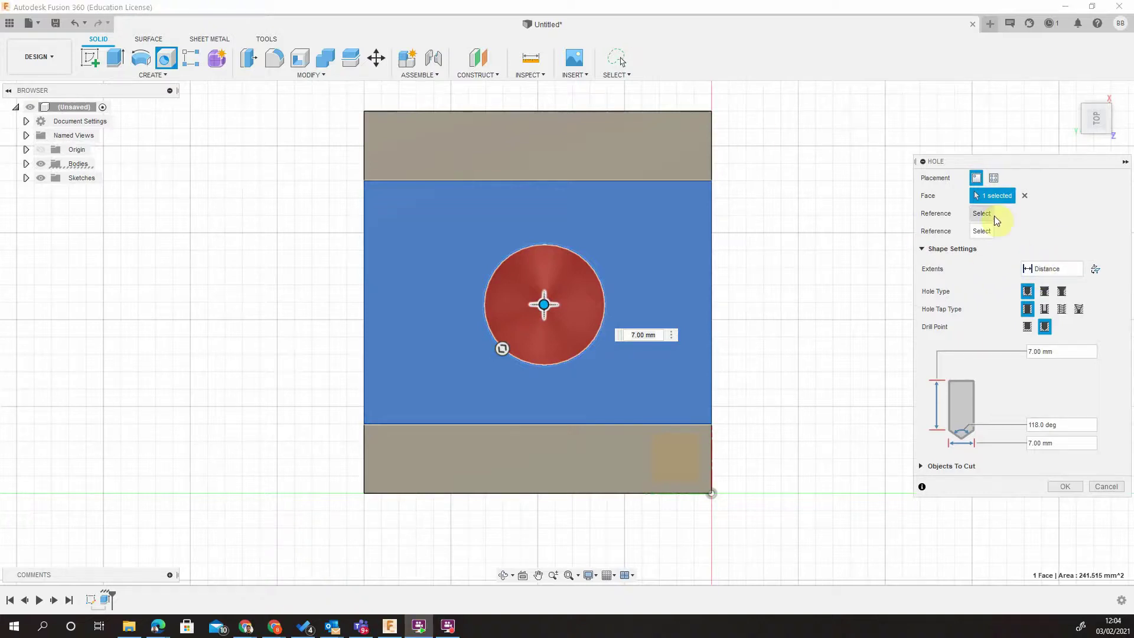
- Locate the 7 mm hole 10 mm from the face's end edge and 11 mm from the base flange's outer edge, and create it
{"action": "left_click", "coordinate": [363, 305]}
{"action": "type", "text": "10"}
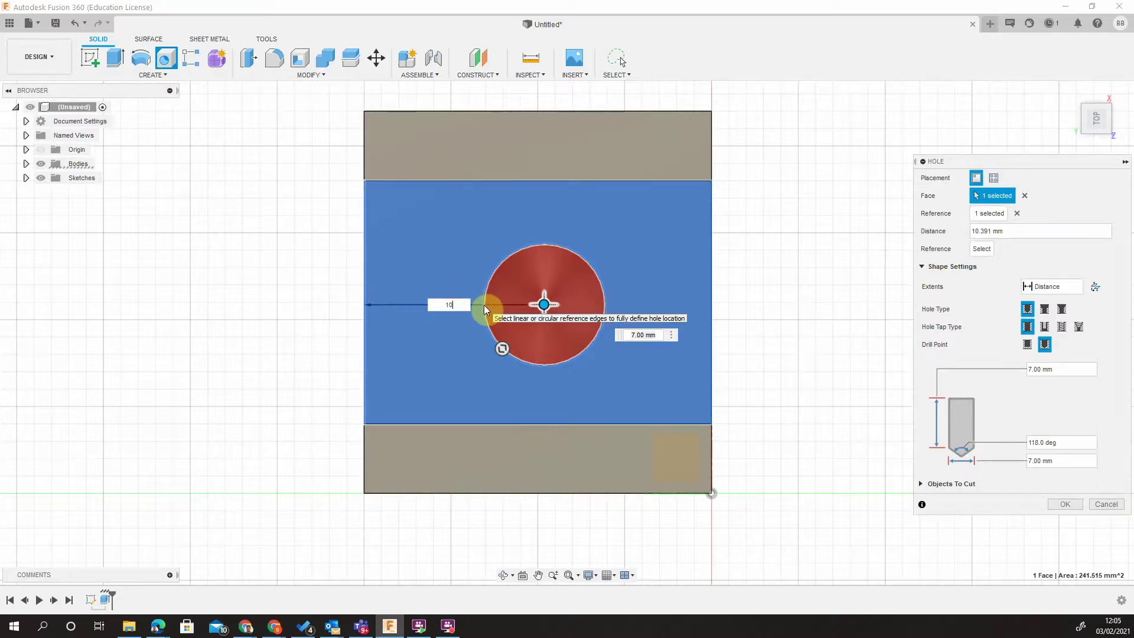
{"action": "key", "text": "Return"}
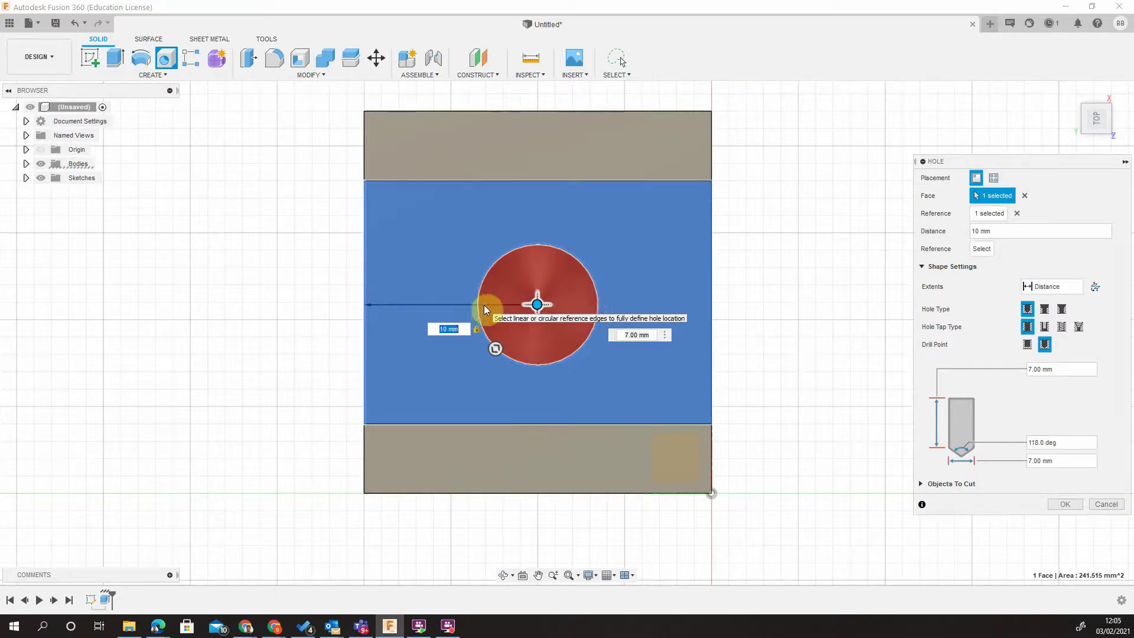
{"action": "left_click", "coordinate": [535, 112]}
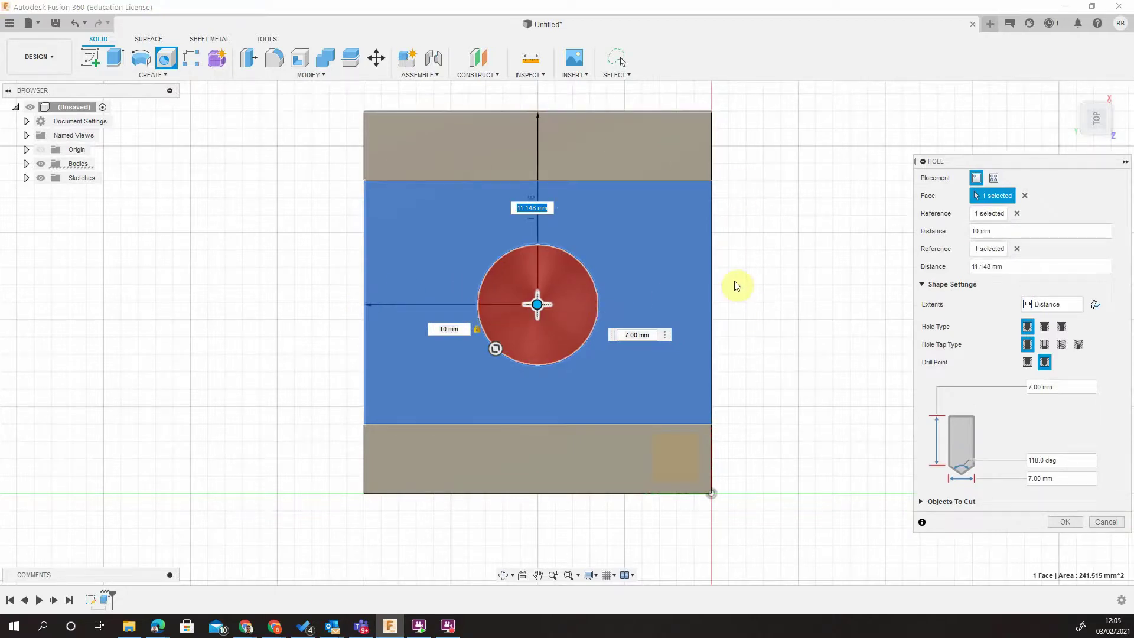
{"action": "type", "text": "11"}
{"action": "key", "text": "Return"}
{"action": "key", "text": "Return"}
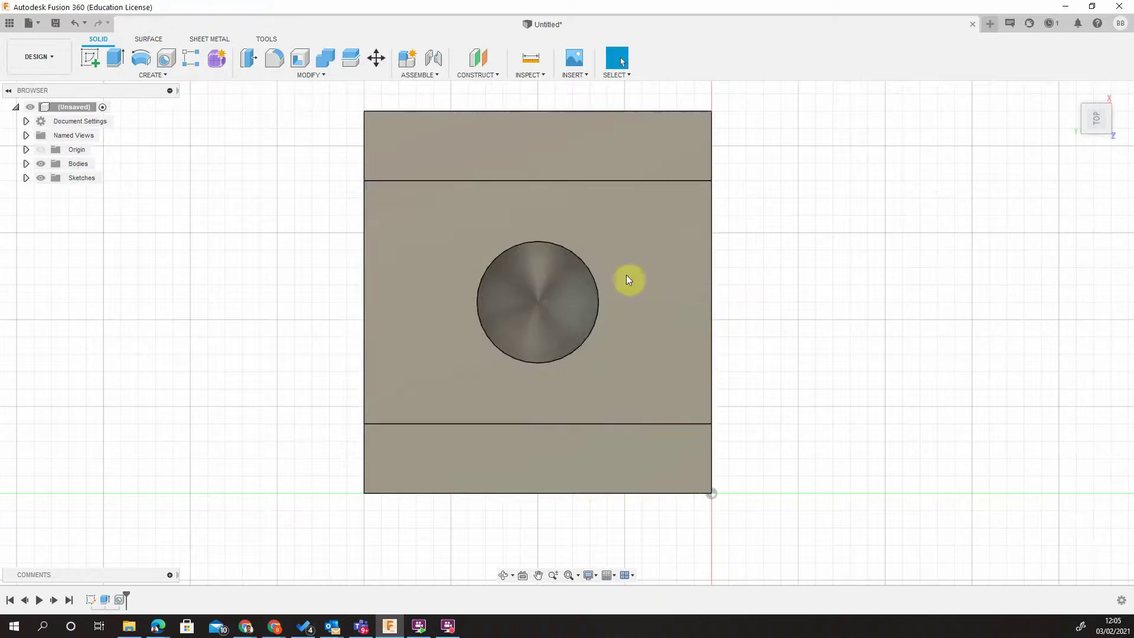
- Edit the centre hole into a tapped hole that cuts through all of the body
{"action": "left_click", "coordinate": [548, 280]}
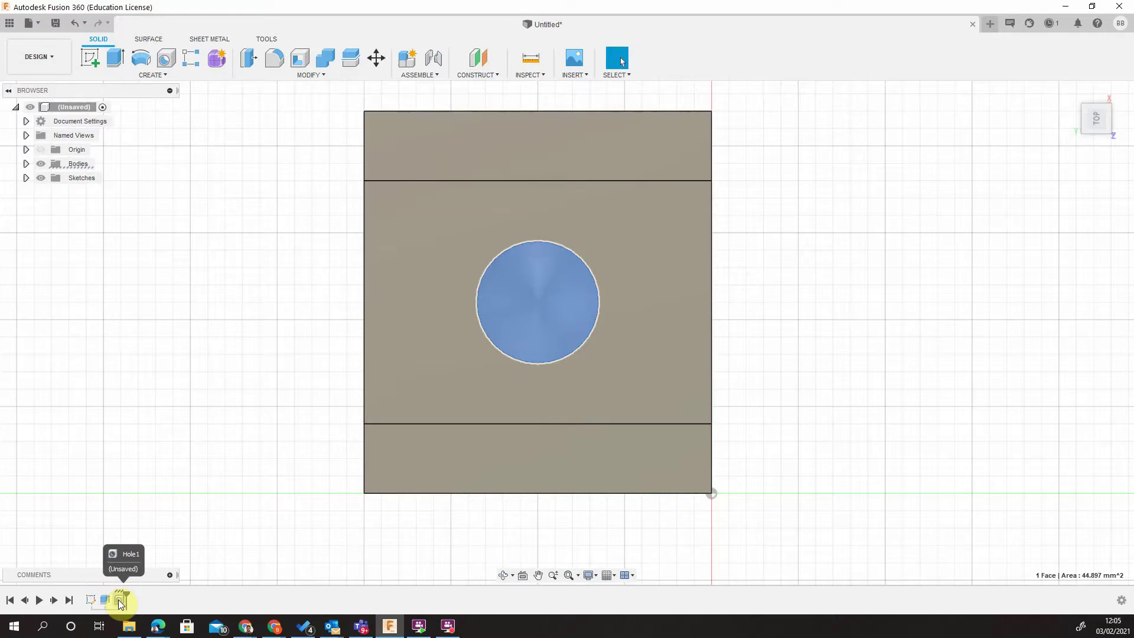
{"action": "right_click", "coordinate": [120, 600]}
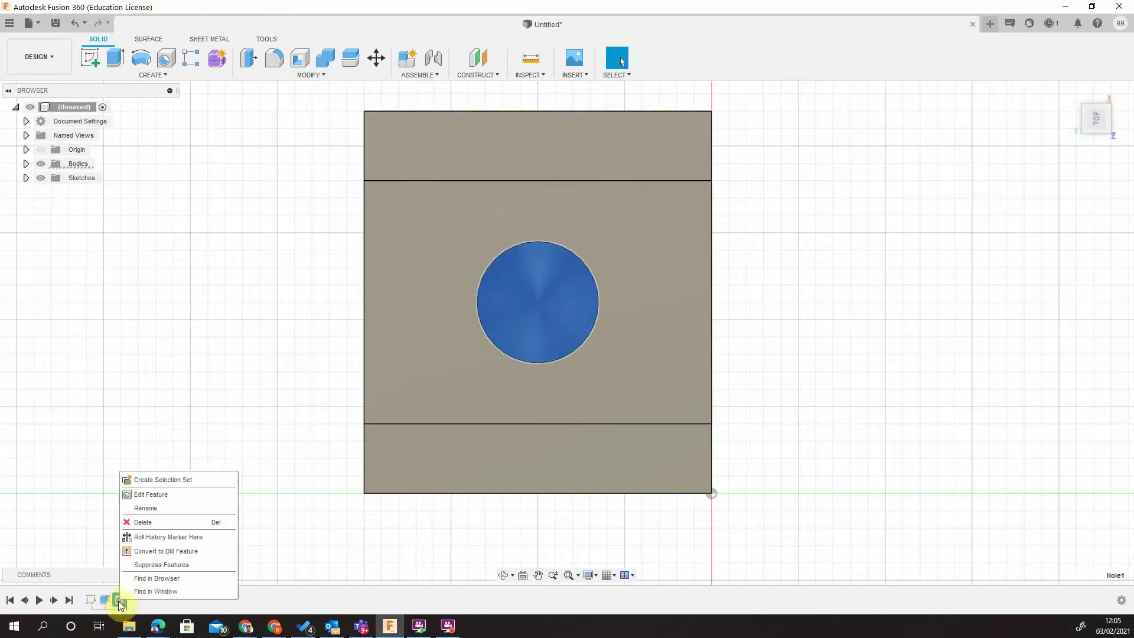
{"action": "left_click", "coordinate": [176, 496]}
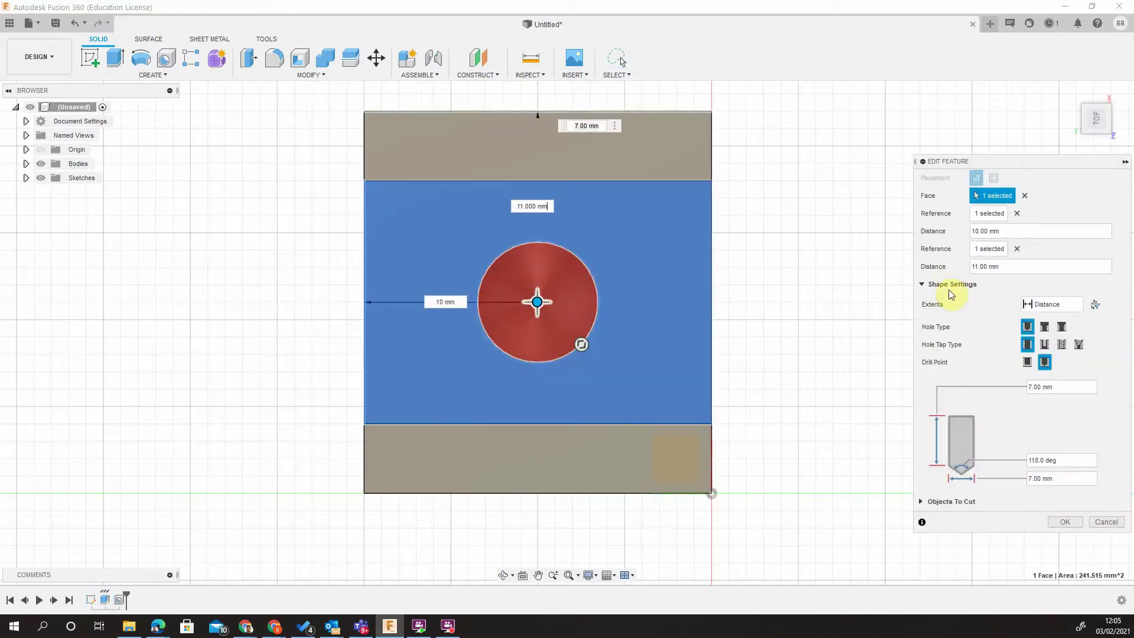
{"action": "left_click", "coordinate": [1066, 347]}
{"action": "left_click", "coordinate": [1064, 310]}
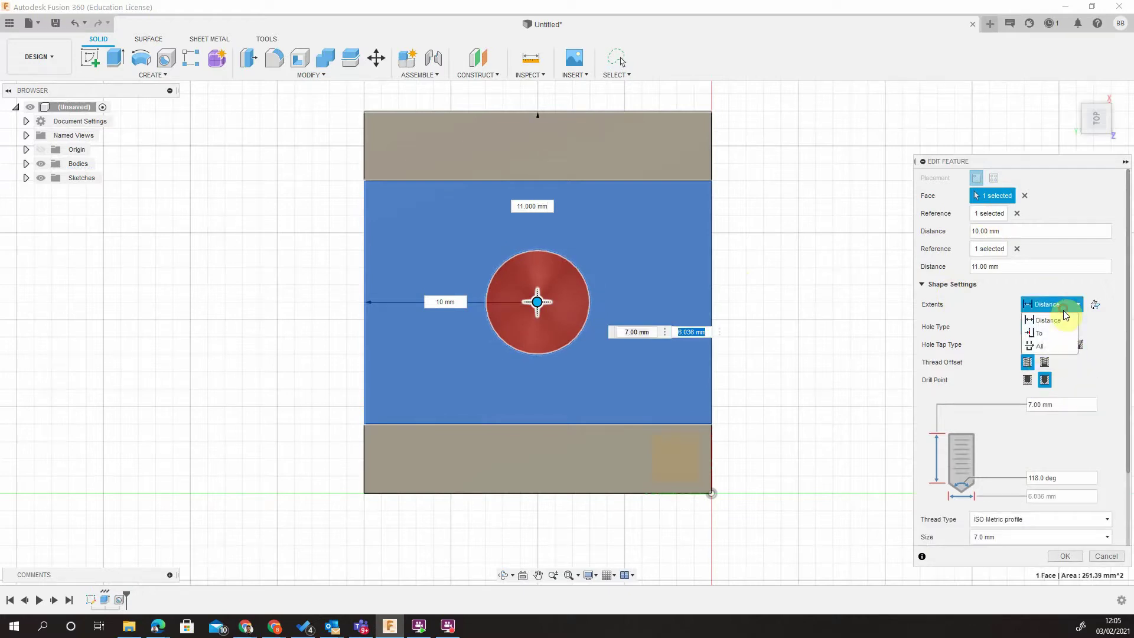
{"action": "left_click", "coordinate": [1066, 342]}
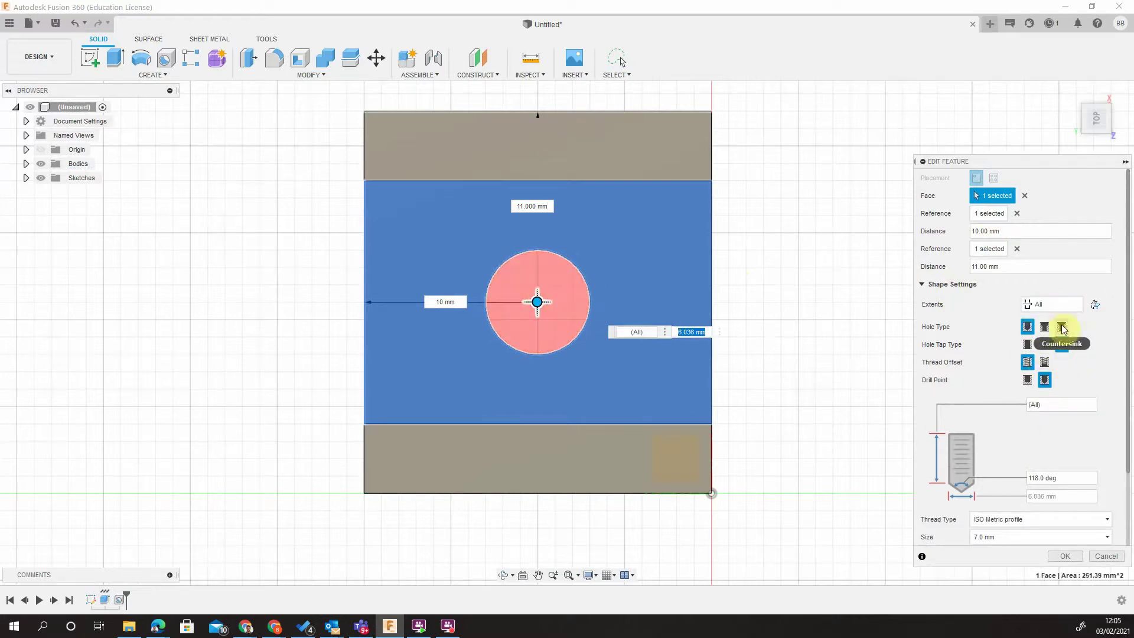
- Set the tapped hole's thread size to 12.0 mm with the M12x1.75 designation and apply the edit
{"action": "scroll", "coordinate": [1016, 520], "scroll_direction": "down", "scroll_amount": 3}
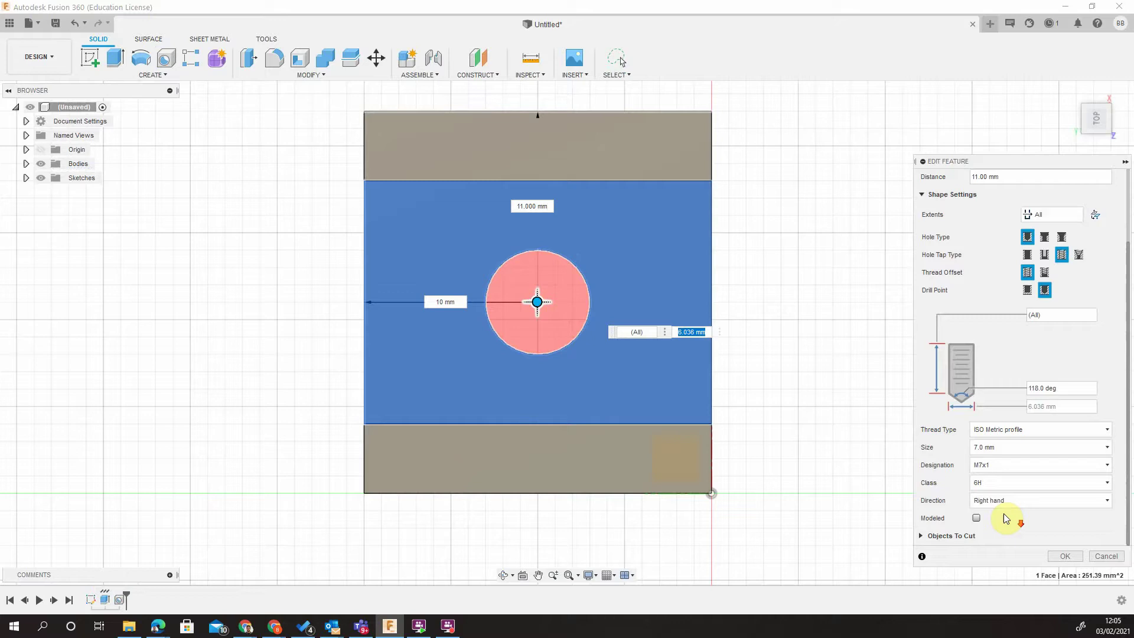
{"action": "left_click", "coordinate": [1023, 463]}
{"action": "left_click", "coordinate": [1015, 447]}
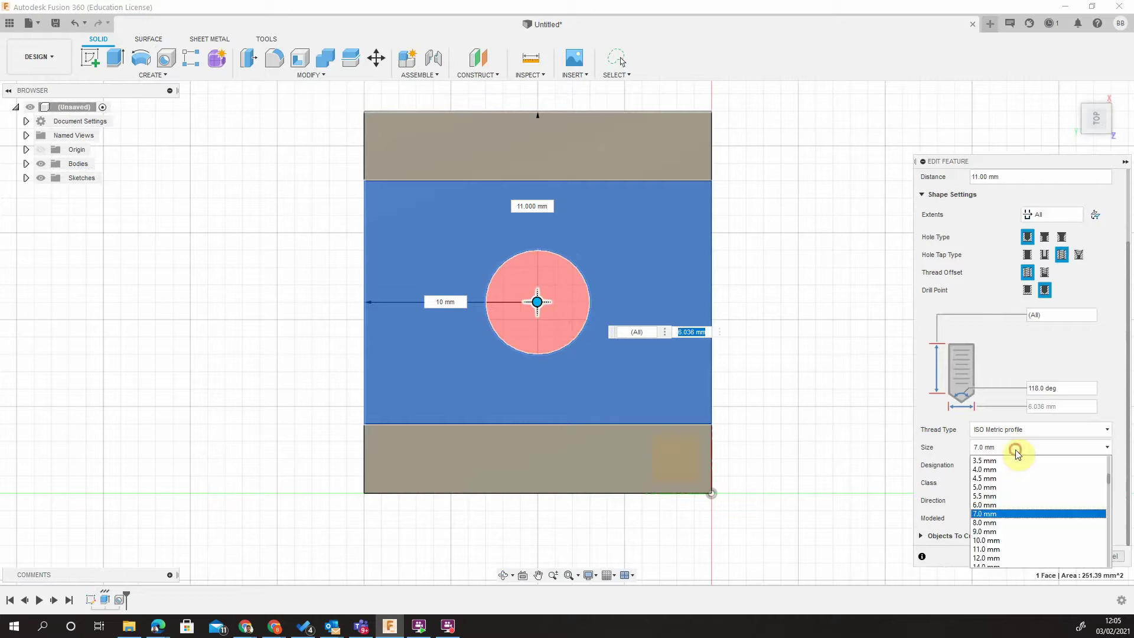
{"action": "left_click", "coordinate": [1002, 551]}
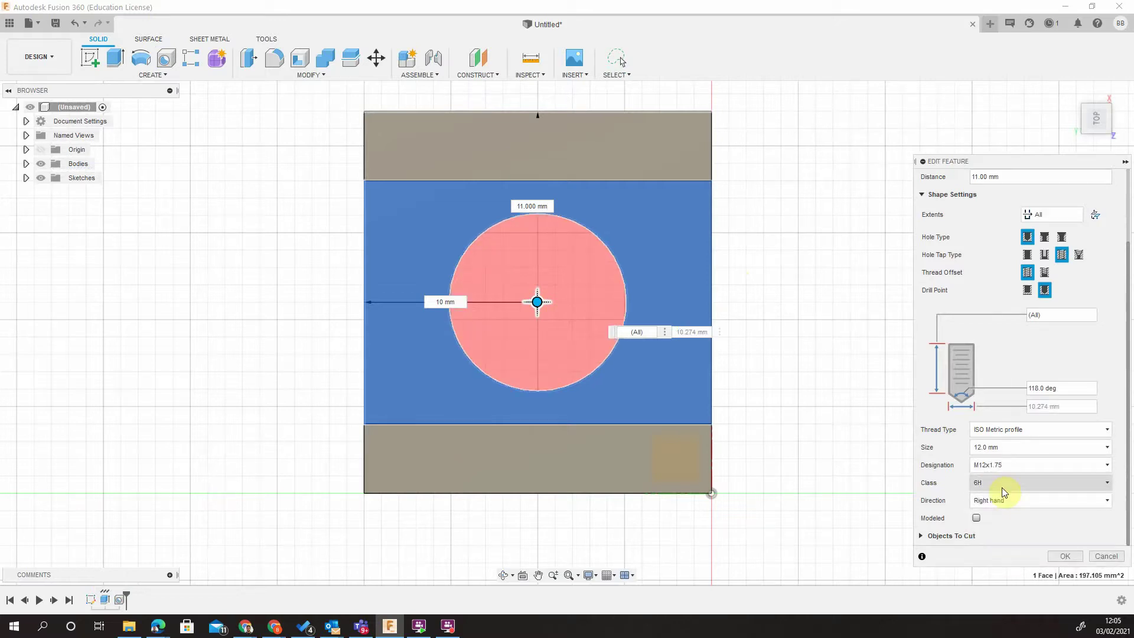
{"action": "left_click", "coordinate": [1007, 464]}
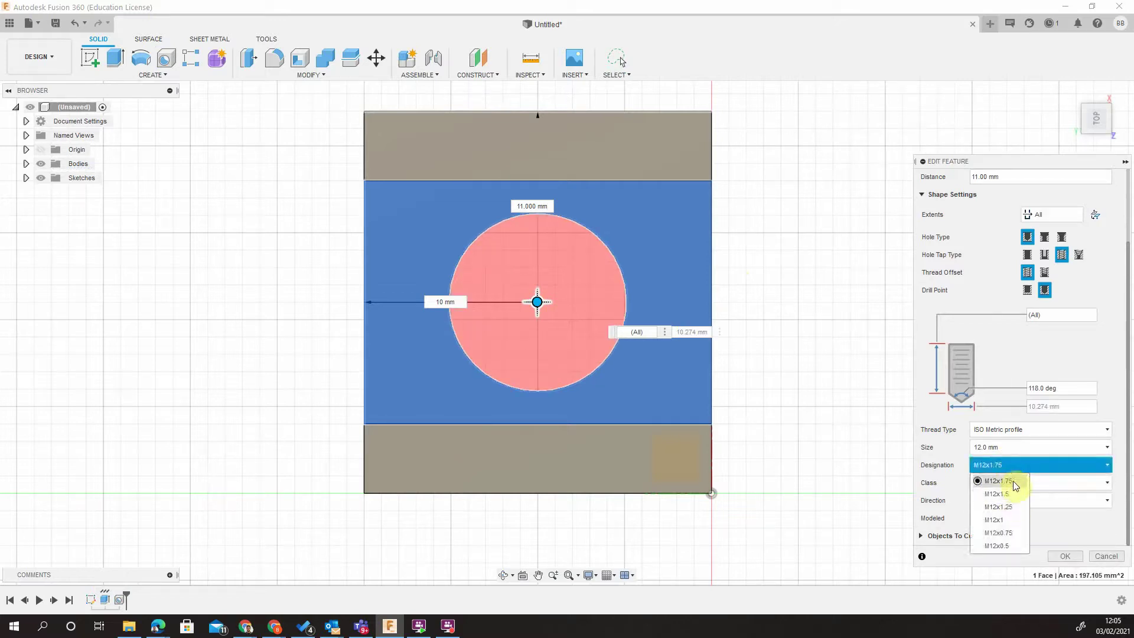
{"action": "left_click", "coordinate": [972, 477]}
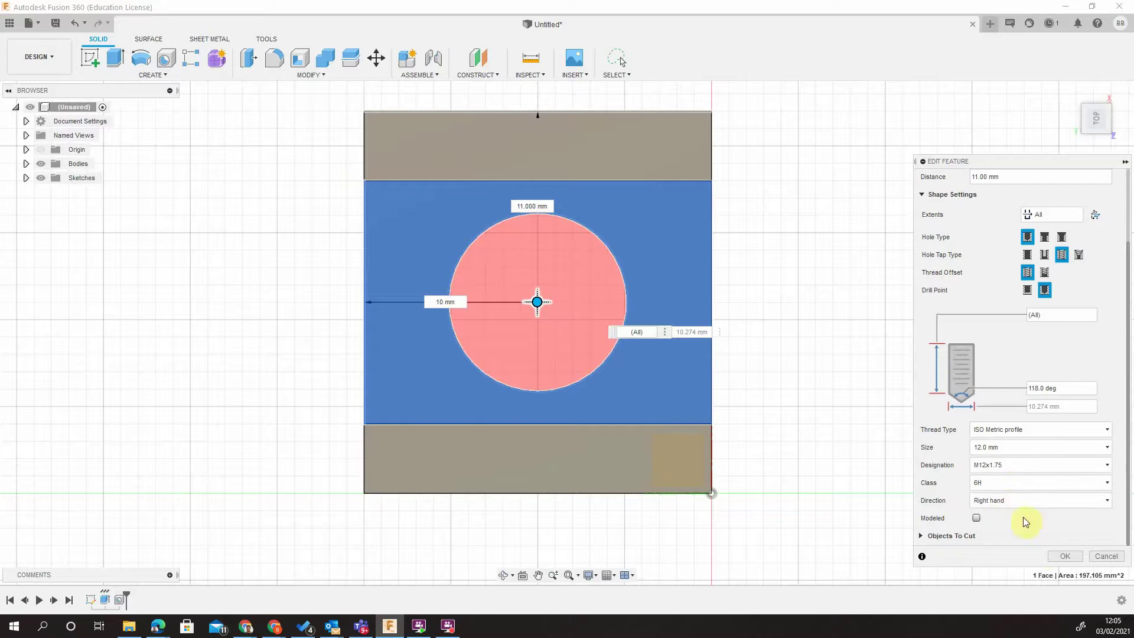
{"action": "left_click", "coordinate": [1064, 558]}
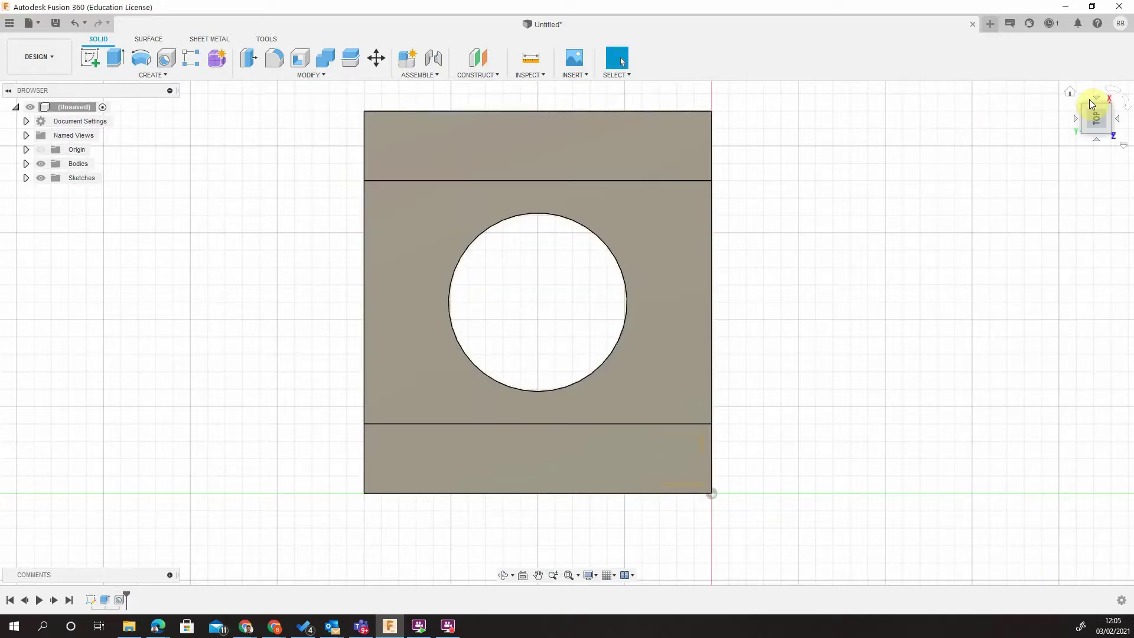
{"action": "left_click", "coordinate": [1070, 93]}
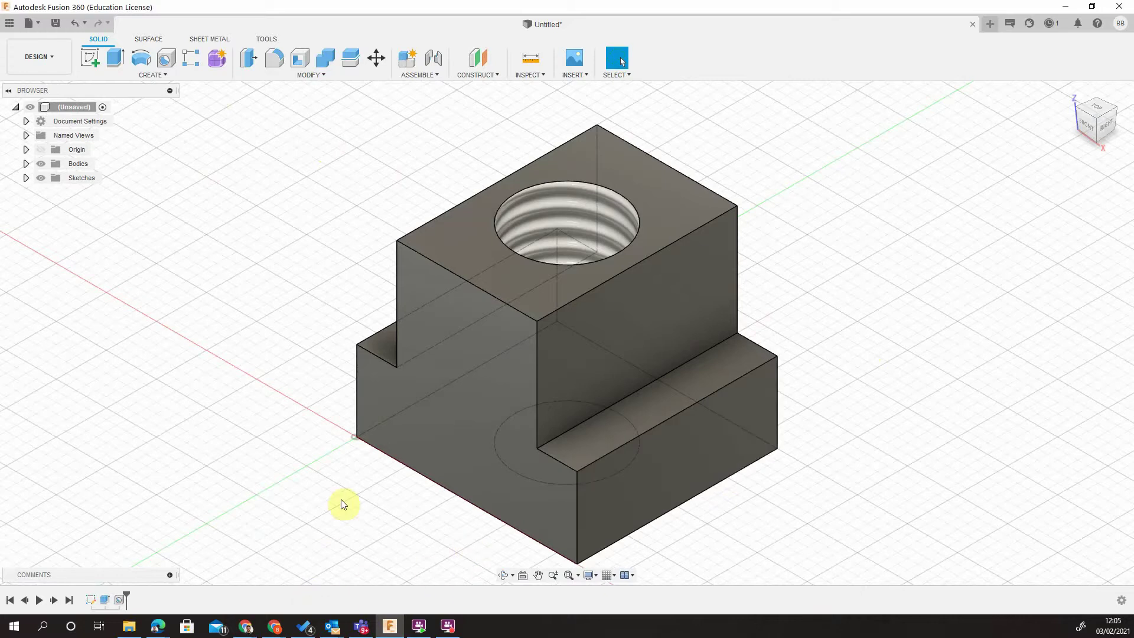
- Start an equal-distance chamfer and select the four lengthwise outer edges of the T-nut's base flange
{"action": "left_click", "coordinate": [614, 450]}
{"action": "key", "text": "Escape"}
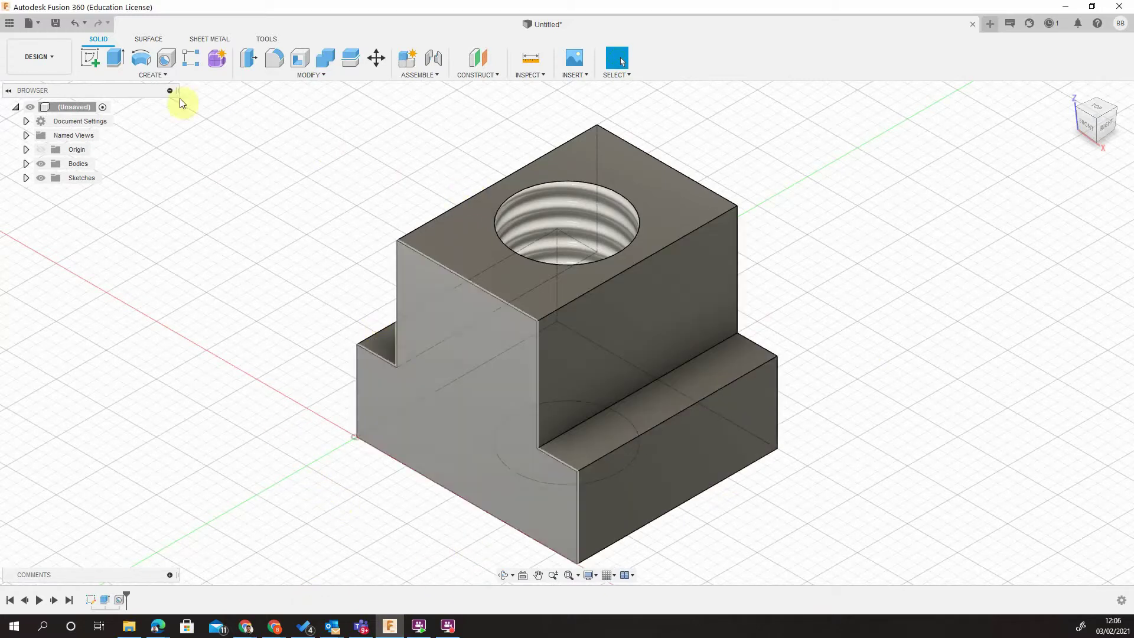
{"action": "left_click", "coordinate": [291, 76]}
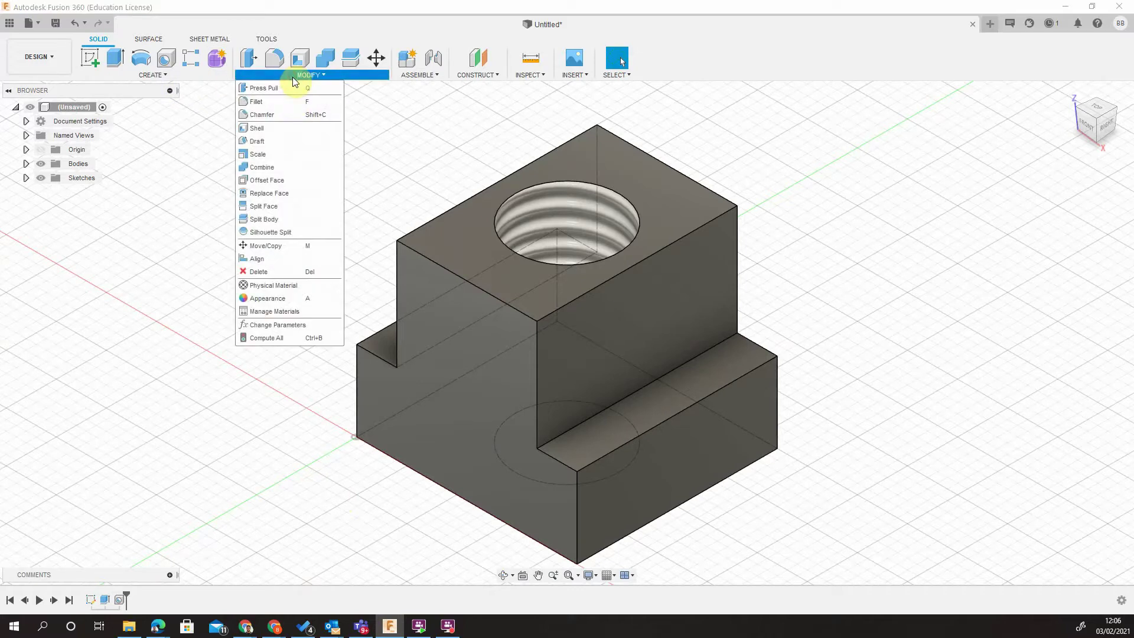
{"action": "left_click", "coordinate": [294, 115]}
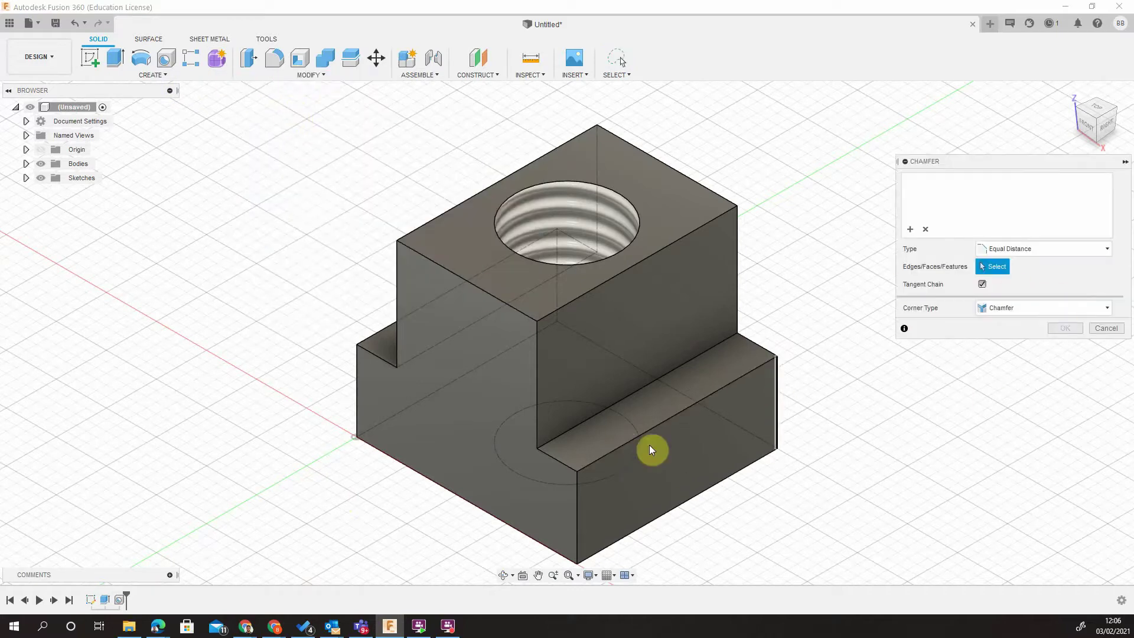
{"action": "left_click", "coordinate": [646, 433]}
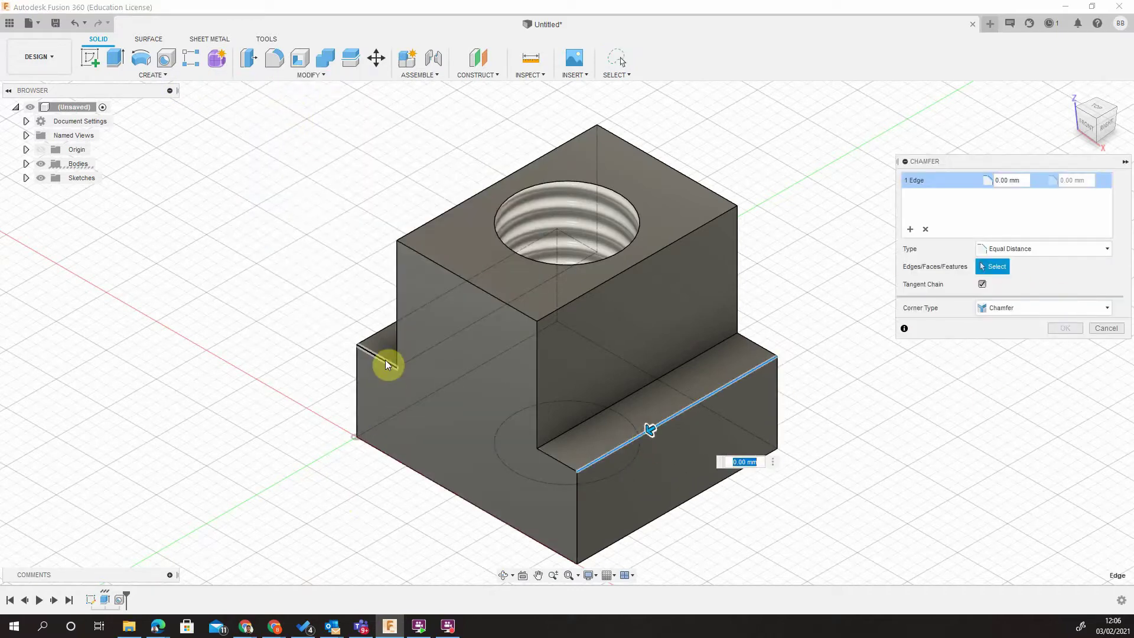
{"action": "middle_click_drag", "start_coordinate": [478, 380], "coordinate": [547, 380]}
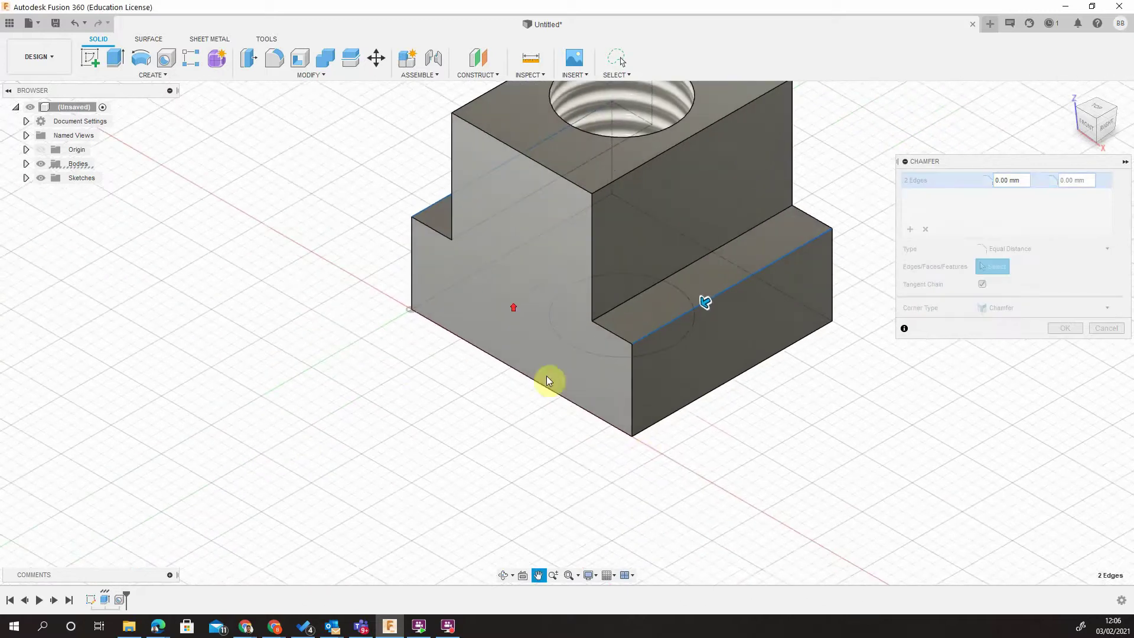
{"action": "middle_click_drag", "start_coordinate": [672, 468], "coordinate": [681, 383], "text": "shift"}
{"action": "left_click", "coordinate": [682, 384]}
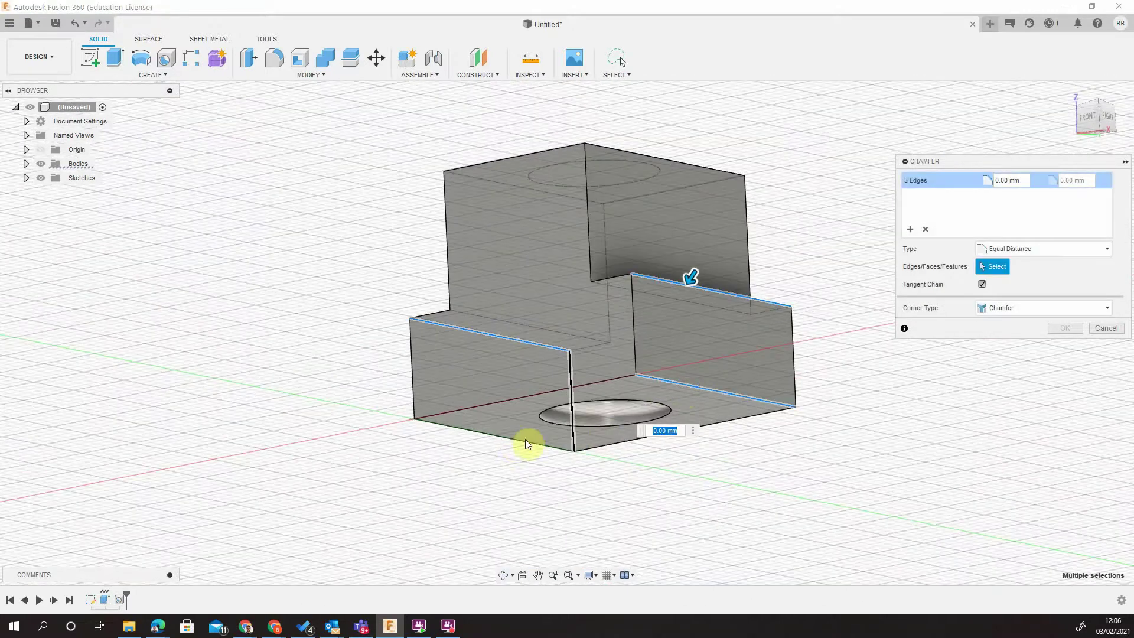
{"action": "left_click", "coordinate": [476, 434]}
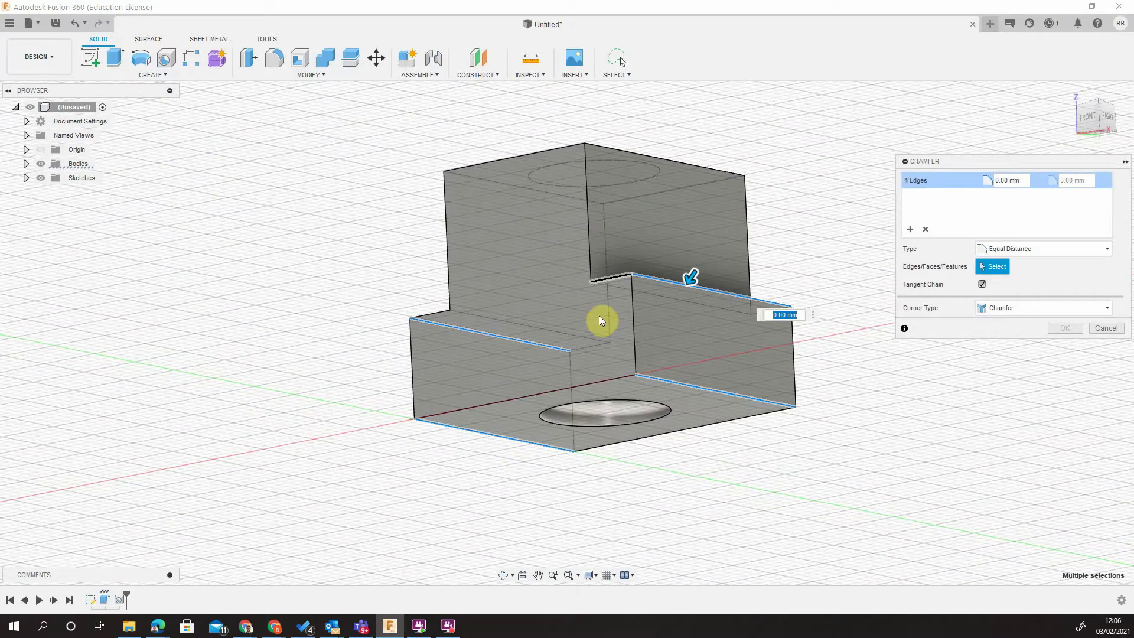
- Add the two lengthwise edges of the stem's top face and chamfer the selected edges by 0.5 mm
{"action": "middle_click_drag", "start_coordinate": [561, 319], "coordinate": [597, 339]}
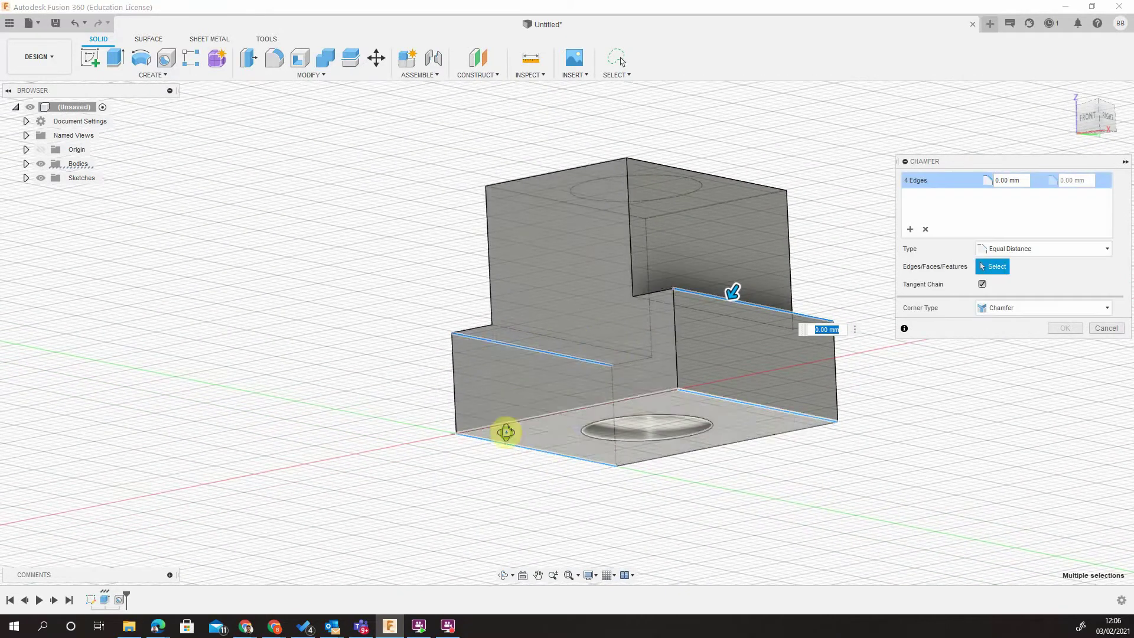
{"action": "middle_click_drag", "start_coordinate": [506, 431], "coordinate": [655, 312], "text": "shift"}
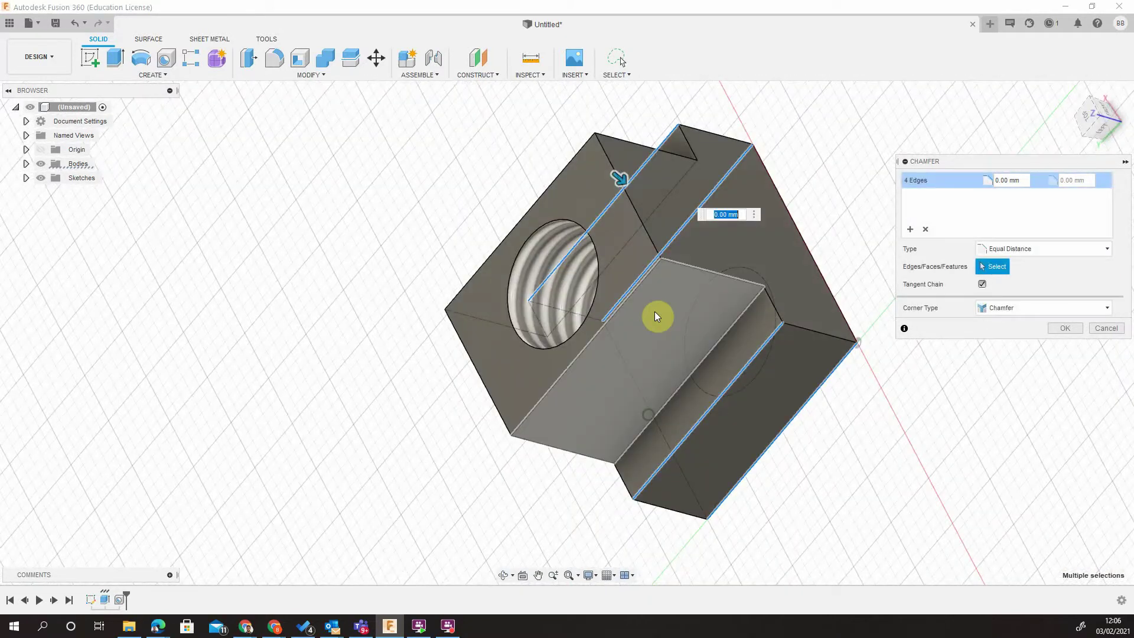
{"action": "left_click", "coordinate": [608, 320]}
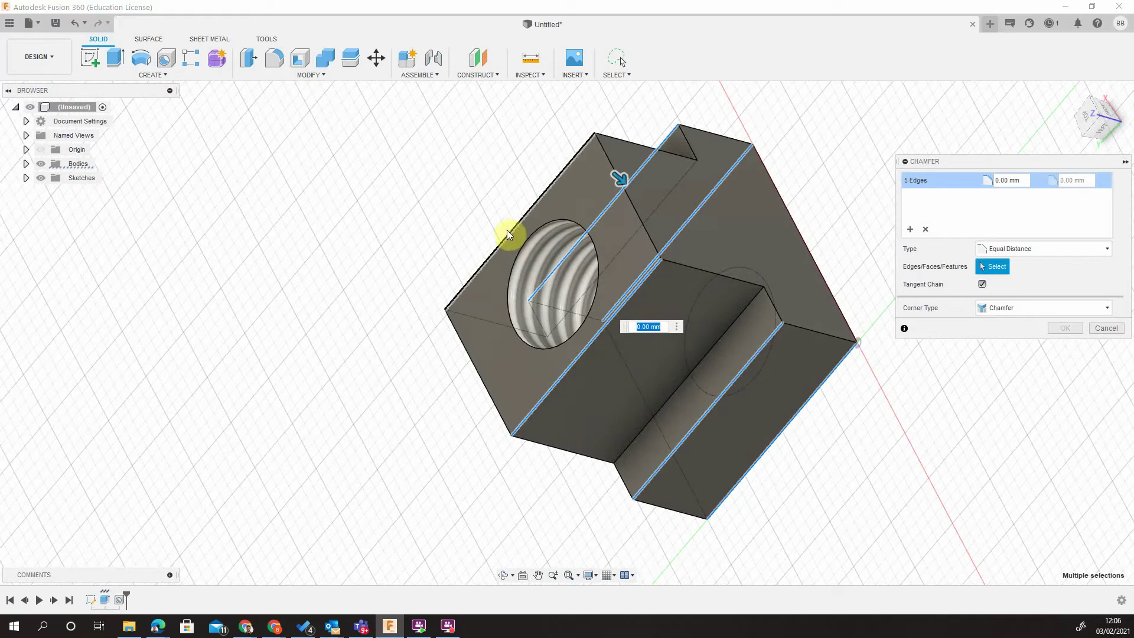
{"action": "left_click", "coordinate": [512, 233]}
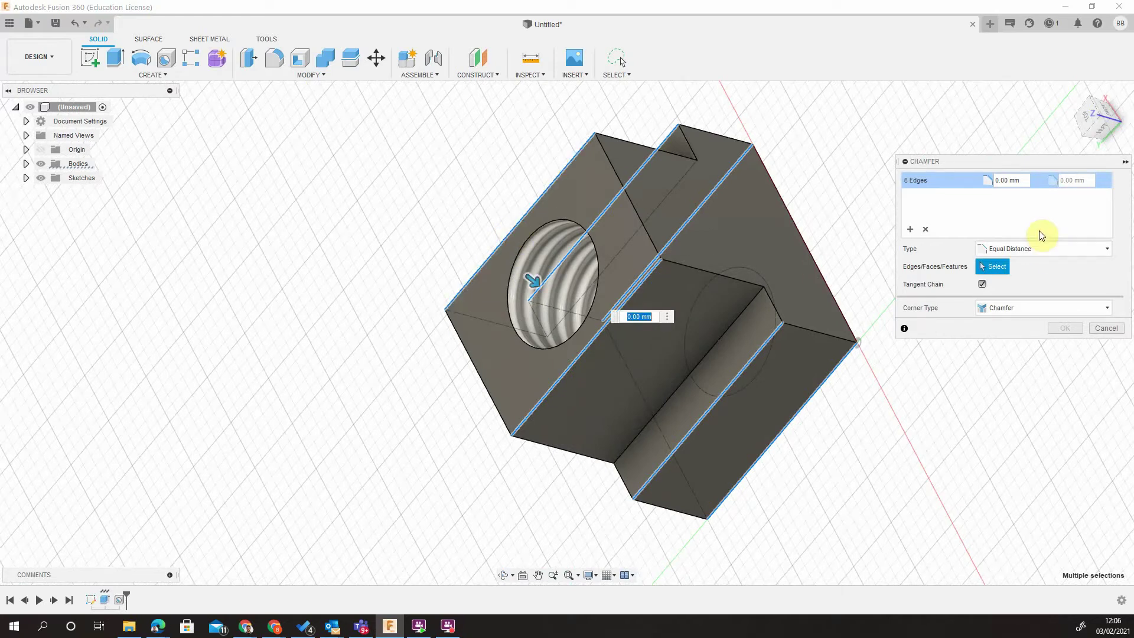
{"action": "left_click", "coordinate": [1017, 181]}
{"action": "type", "text": "0.5"}
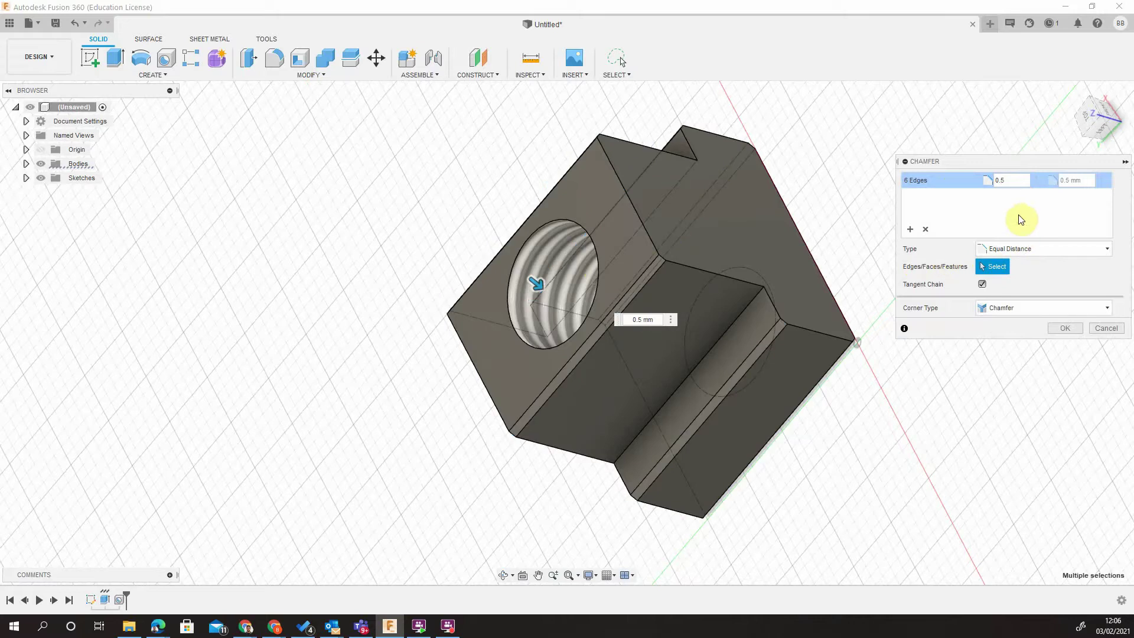
{"action": "left_click", "coordinate": [1070, 329]}
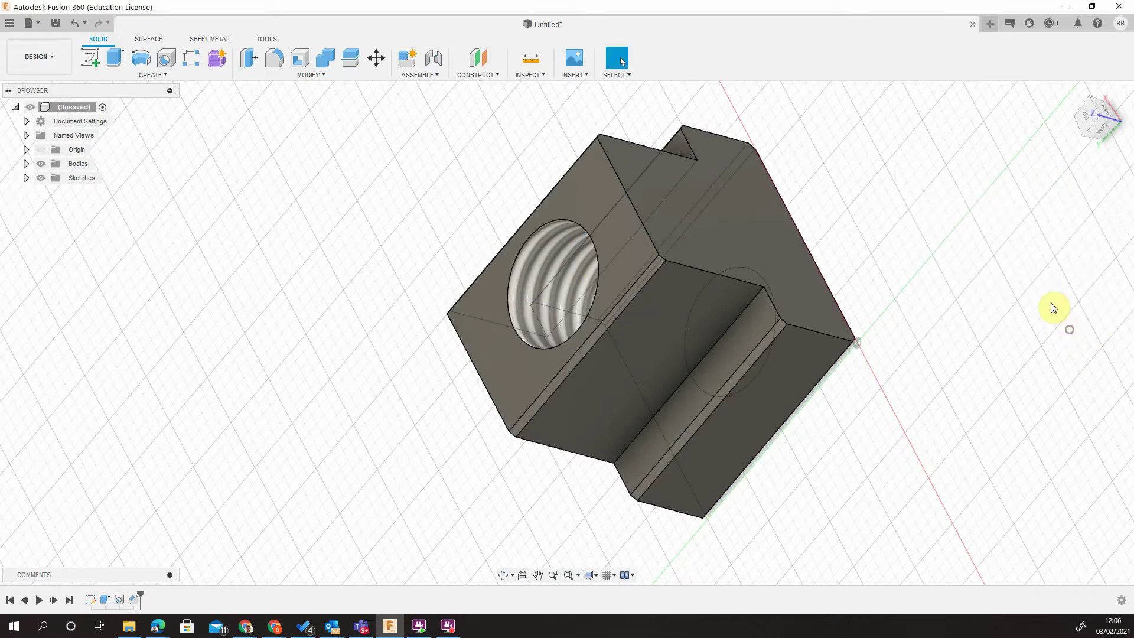
{"action": "left_click", "coordinate": [1069, 93]}
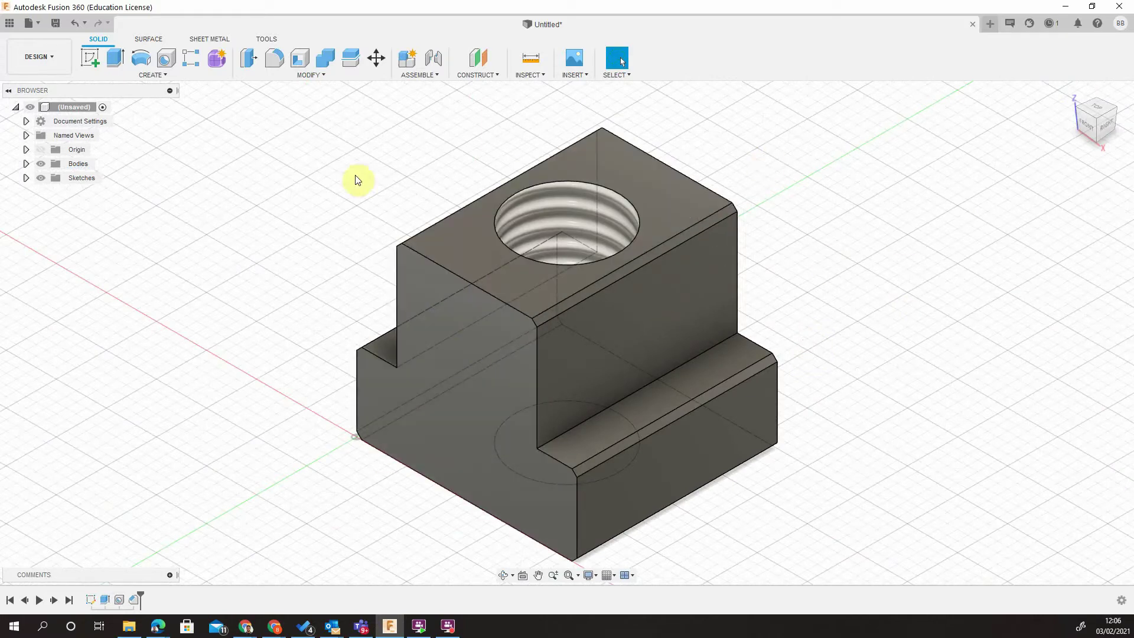
- Edit the chamfer and begin a second selection set with the T-shaped front face and its top edge
{"action": "right_click", "coordinate": [136, 600]}
{"action": "left_click", "coordinate": [180, 502]}
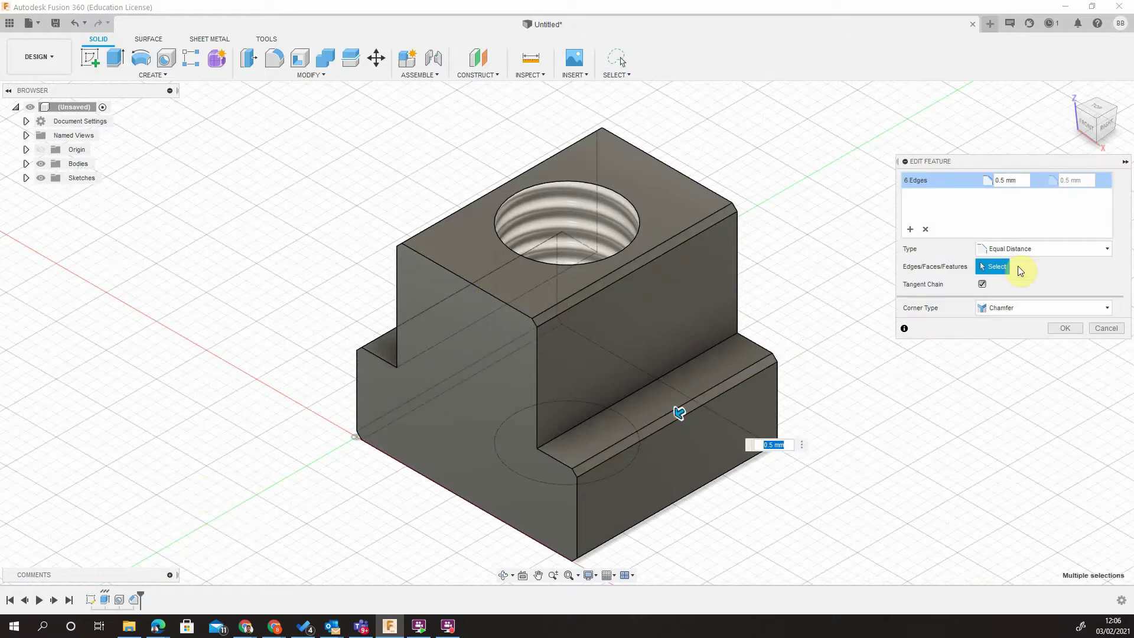
{"action": "left_click", "coordinate": [985, 202]}
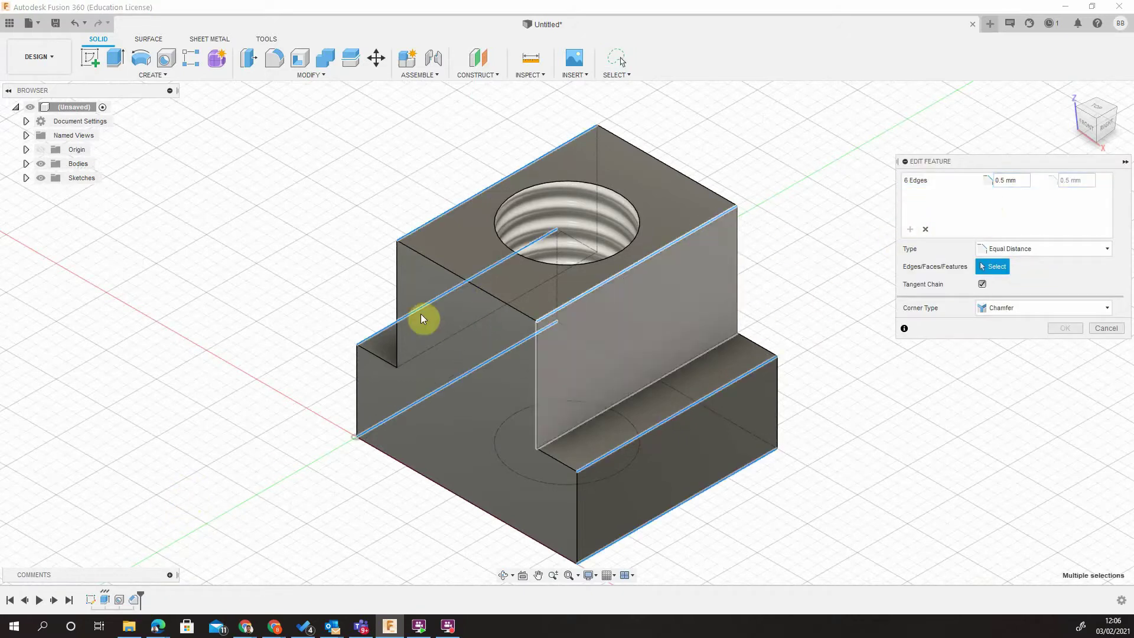
{"action": "left_click", "coordinate": [463, 278]}
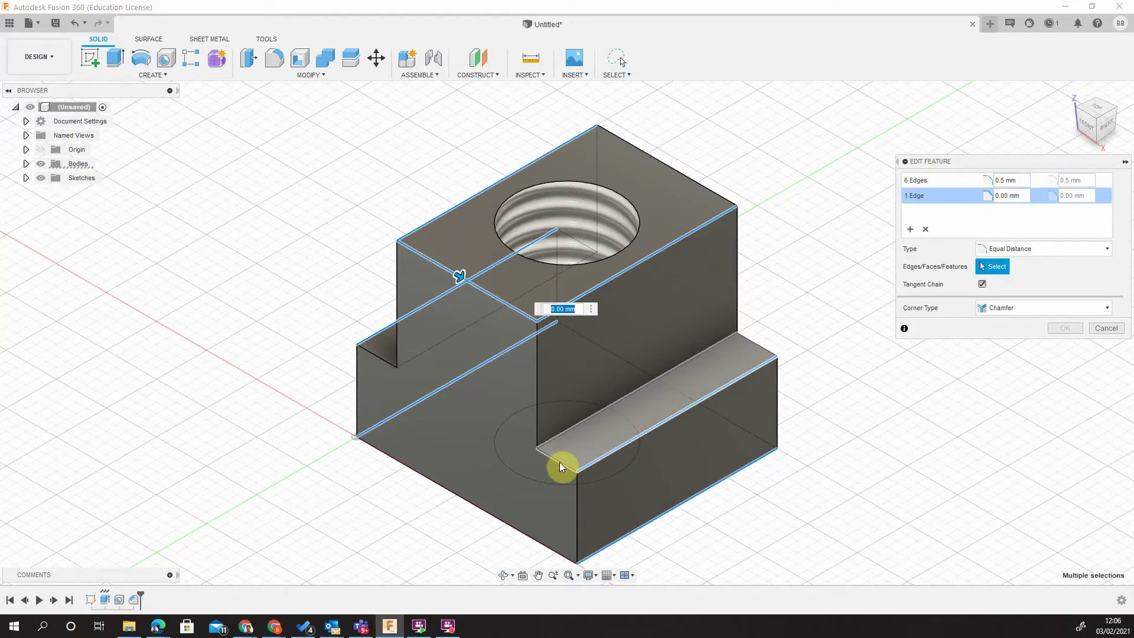
{"action": "left_click", "coordinate": [448, 428]}
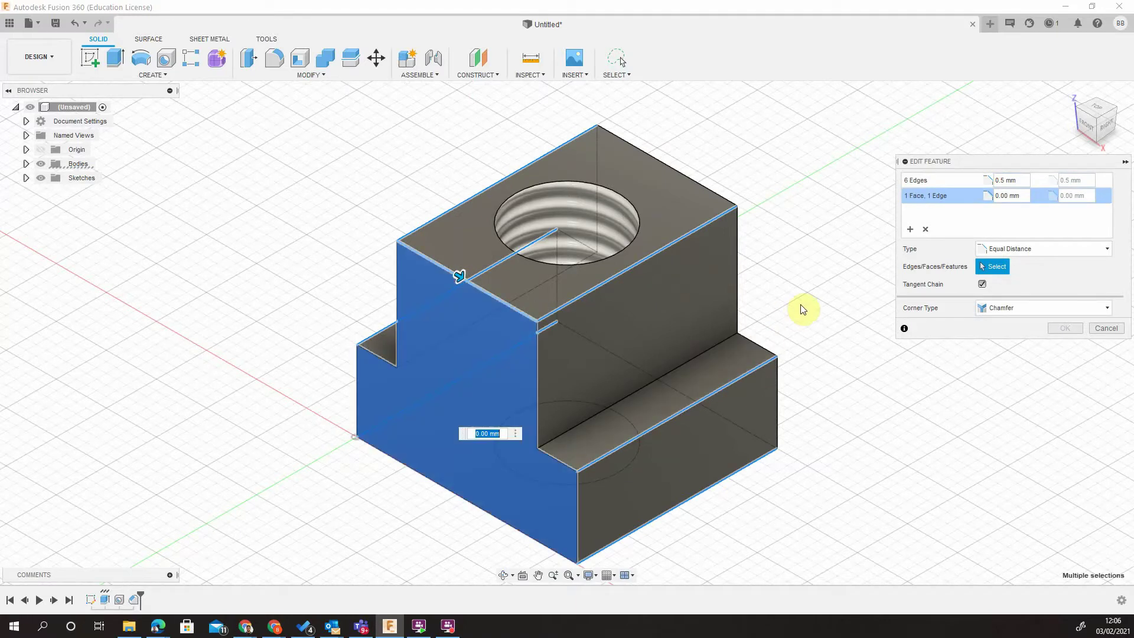
- Add the hole's bottom rim and the T-shaped back face to the second chamfer set, and apply it at 0.5 mm
{"action": "middle_click_drag", "start_coordinate": [800, 302], "coordinate": [675, 317], "text": "shift"}
{"action": "left_click", "coordinate": [676, 318]}
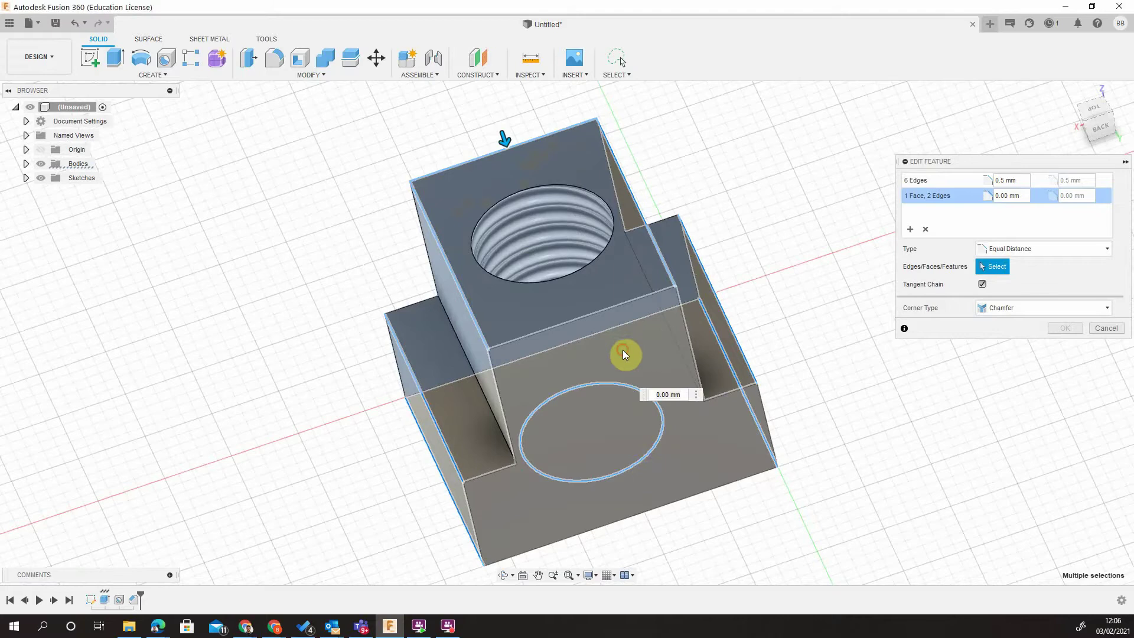
{"action": "left_click", "coordinate": [620, 360]}
{"action": "middle_click_drag", "start_coordinate": [618, 380], "coordinate": [756, 338], "text": "shift"}
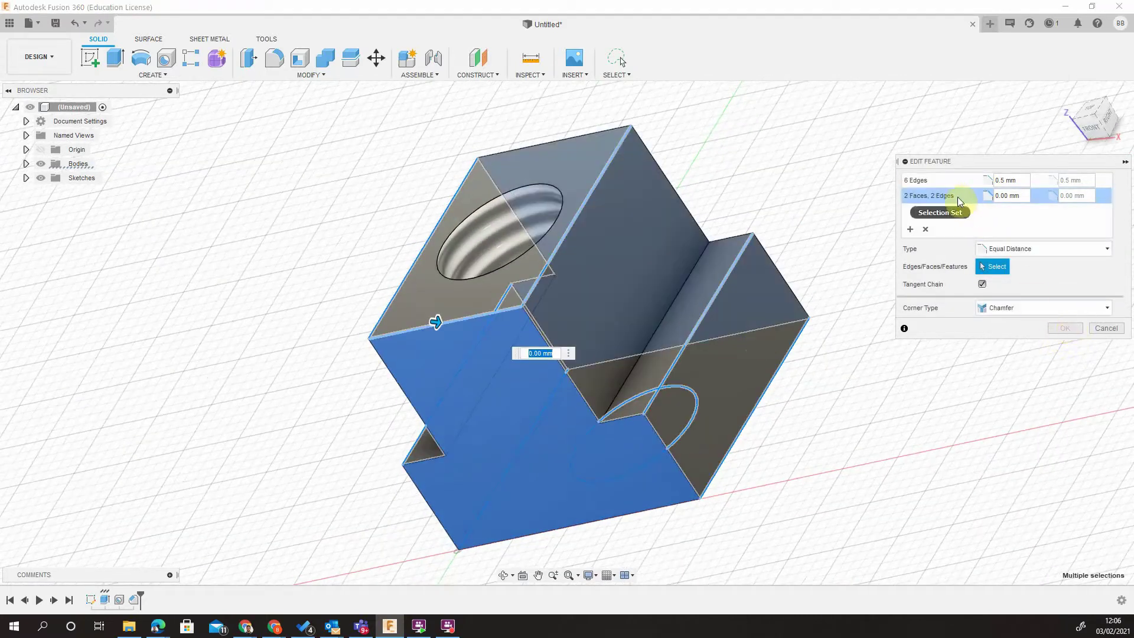
{"action": "left_click", "coordinate": [1007, 195]}
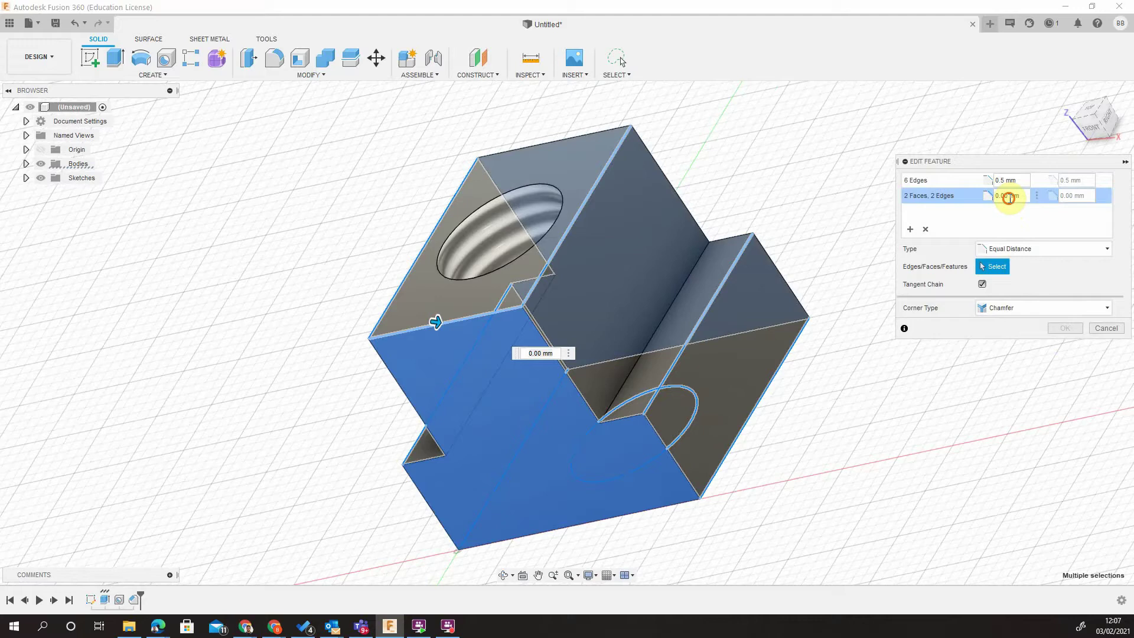
{"action": "type", "text": ".5"}
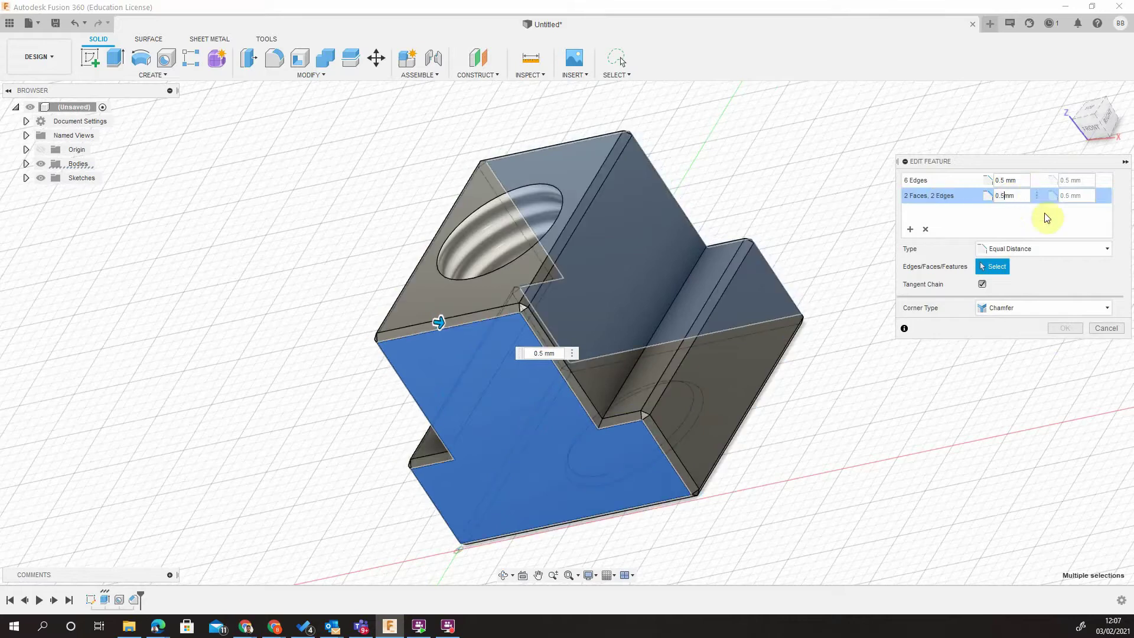
{"action": "left_click", "coordinate": [1067, 330]}
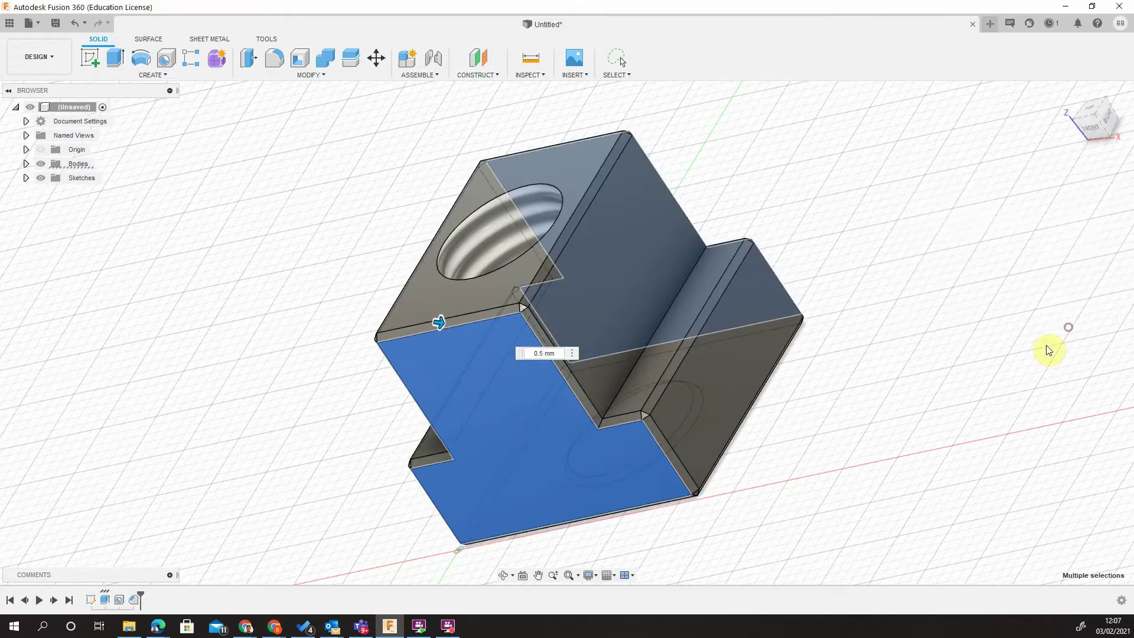
- Edit the existing chamfer and add a third selection set containing the threaded hole's top rim
{"action": "middle_click_drag", "start_coordinate": [838, 423], "coordinate": [522, 295], "text": "shift"}
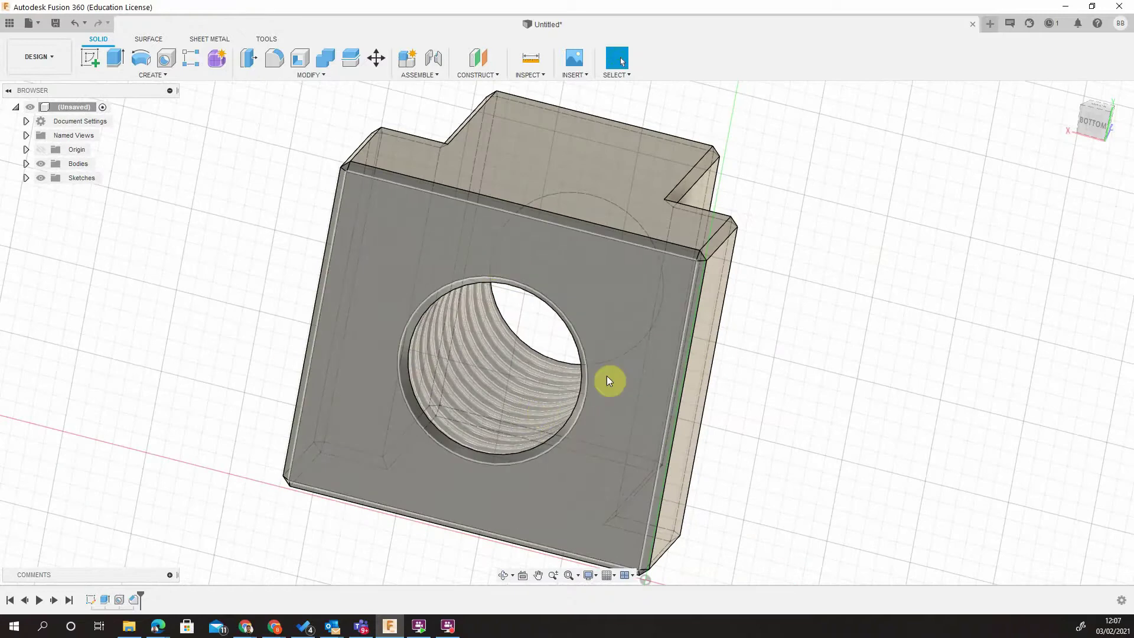
{"action": "middle_click_drag", "start_coordinate": [610, 380], "coordinate": [648, 454], "text": "shift"}
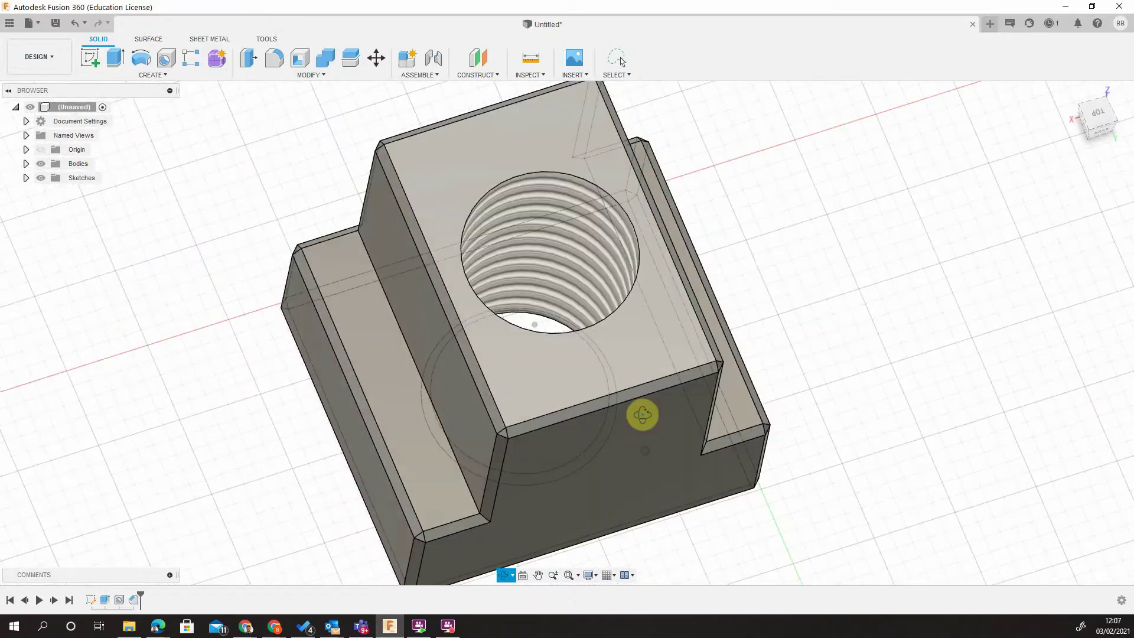
{"action": "middle_click_drag", "start_coordinate": [643, 414], "coordinate": [632, 398], "text": "shift"}
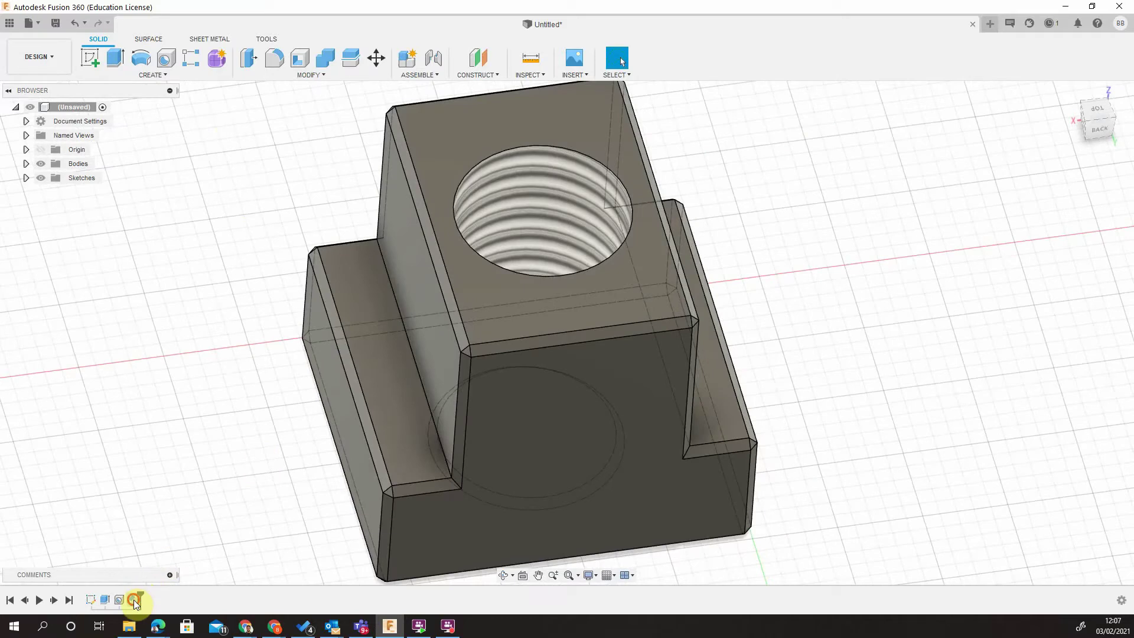
{"action": "right_click", "coordinate": [134, 600]}
{"action": "left_click", "coordinate": [170, 495]}
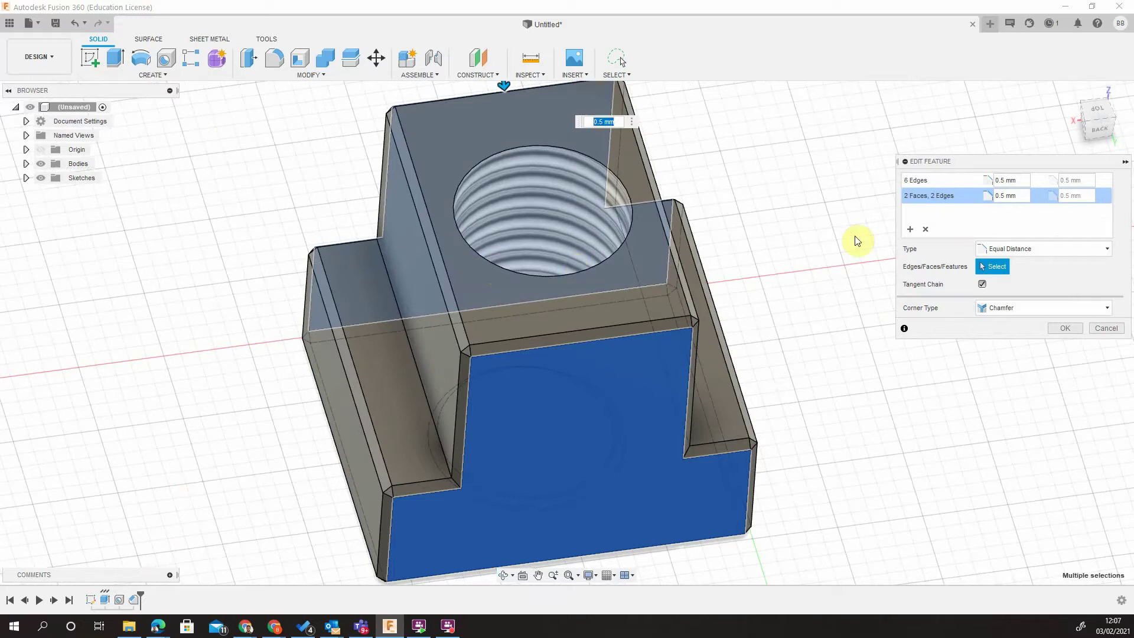
{"action": "left_click", "coordinate": [965, 198]}
{"action": "left_click", "coordinate": [910, 230]}
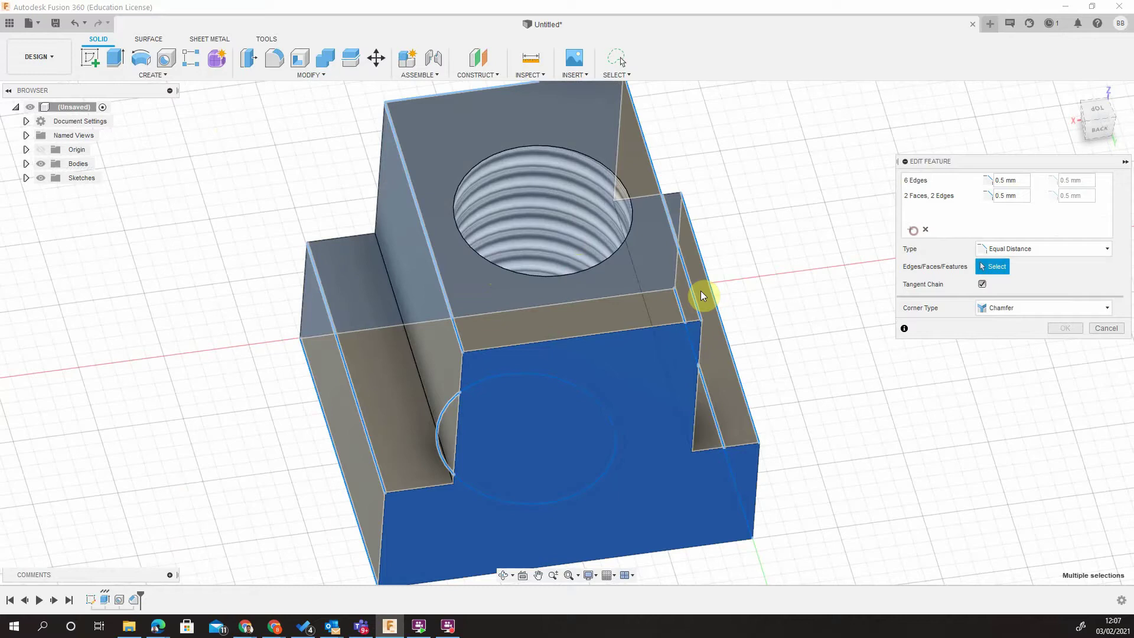
{"action": "left_click", "coordinate": [695, 282]}
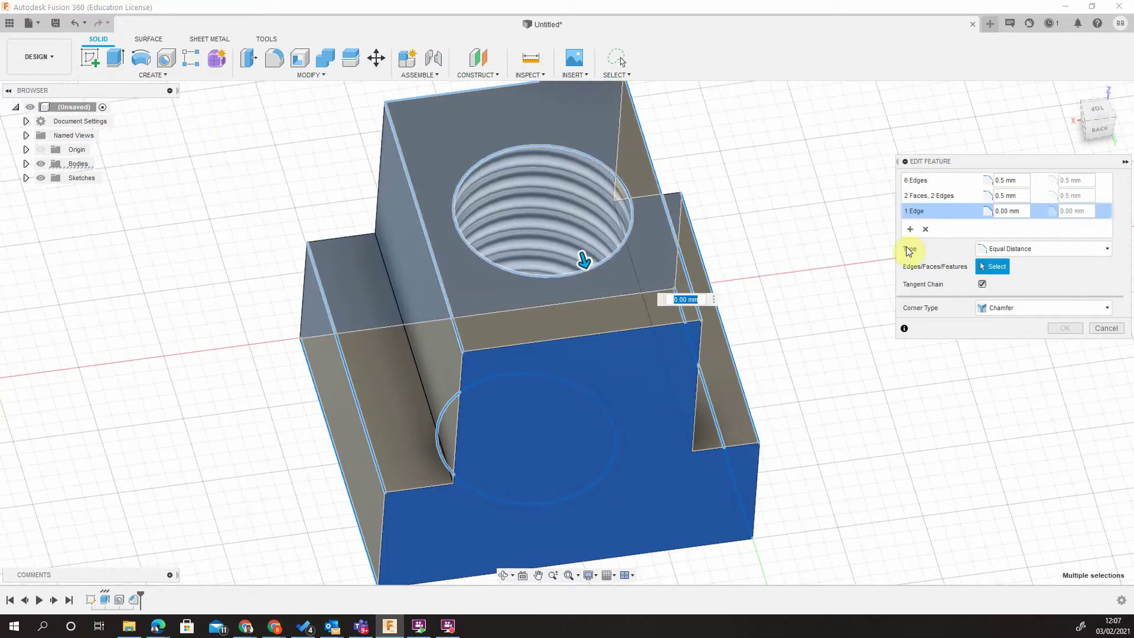
- Set the hole's top-rim chamfer distance to 0.5 mm and apply the edited feature
{"action": "type", "text": "0"}
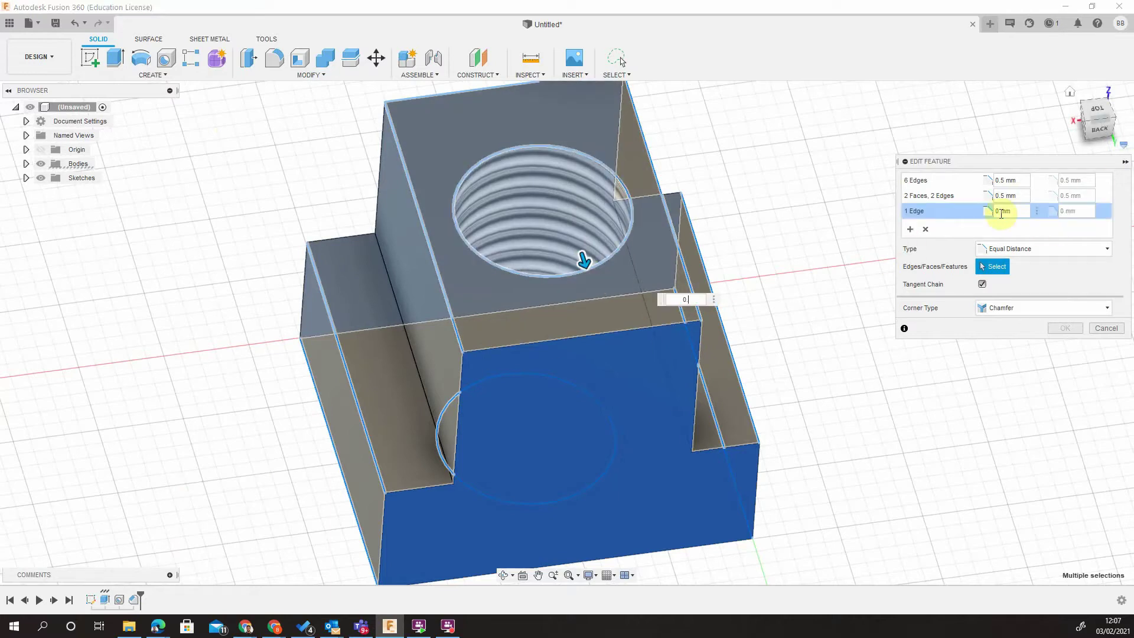
{"action": "left_click", "coordinate": [1016, 211]}
{"action": "type", "text": "0.5"}
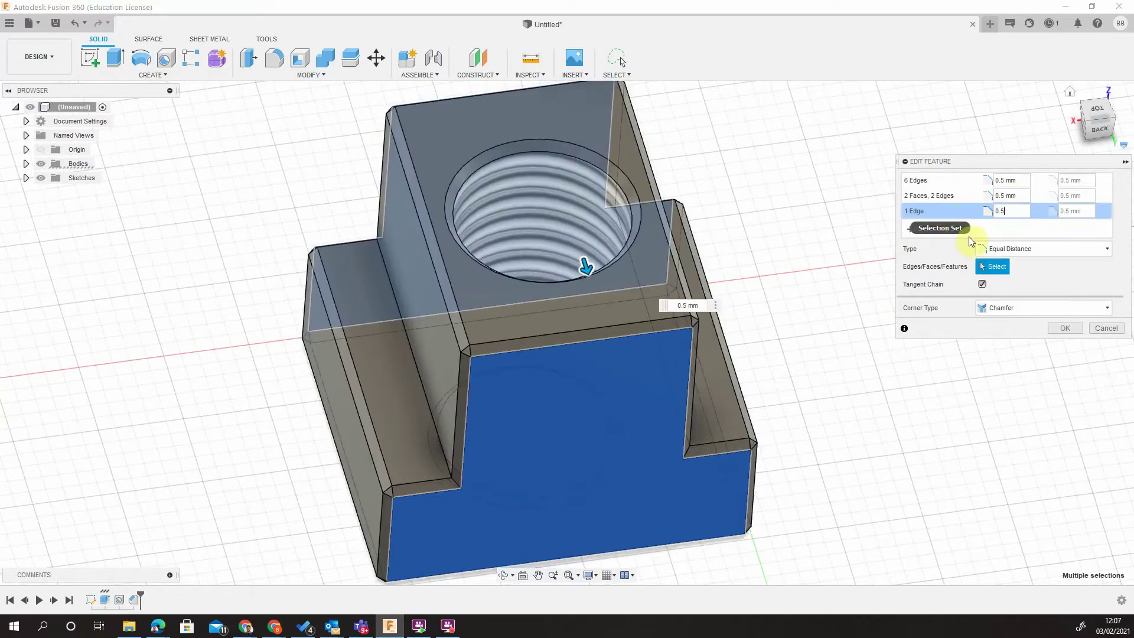
{"action": "left_click", "coordinate": [1074, 328]}
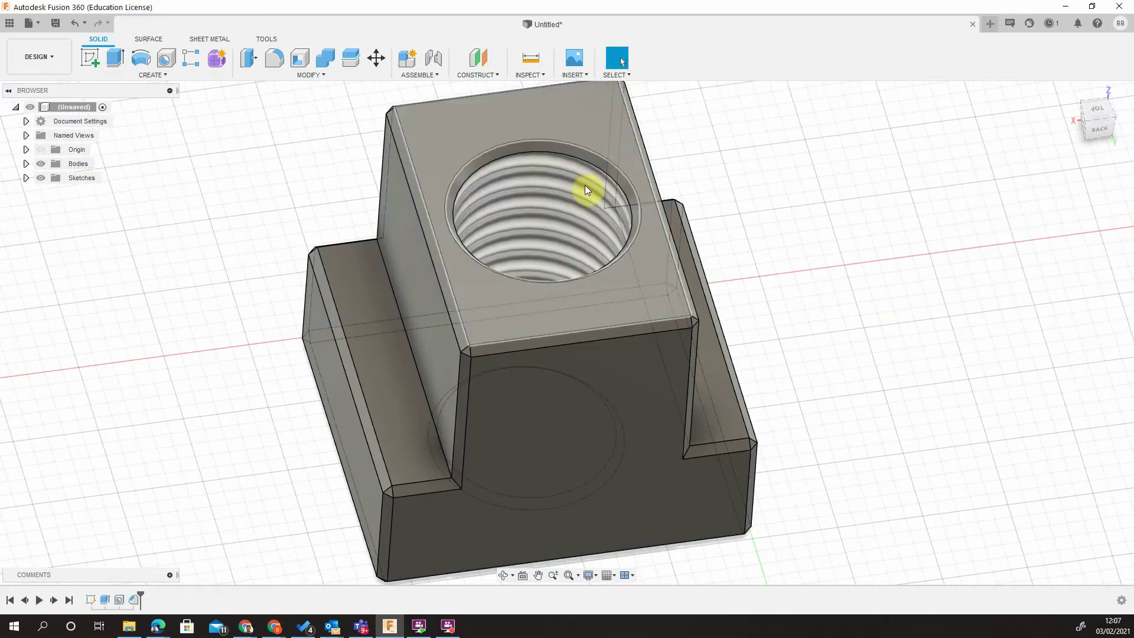
- Inspect the chamfered T-nut up close and return the model to its home view
{"action": "scroll", "coordinate": [772, 336], "scroll_direction": "up", "scroll_amount": 2}
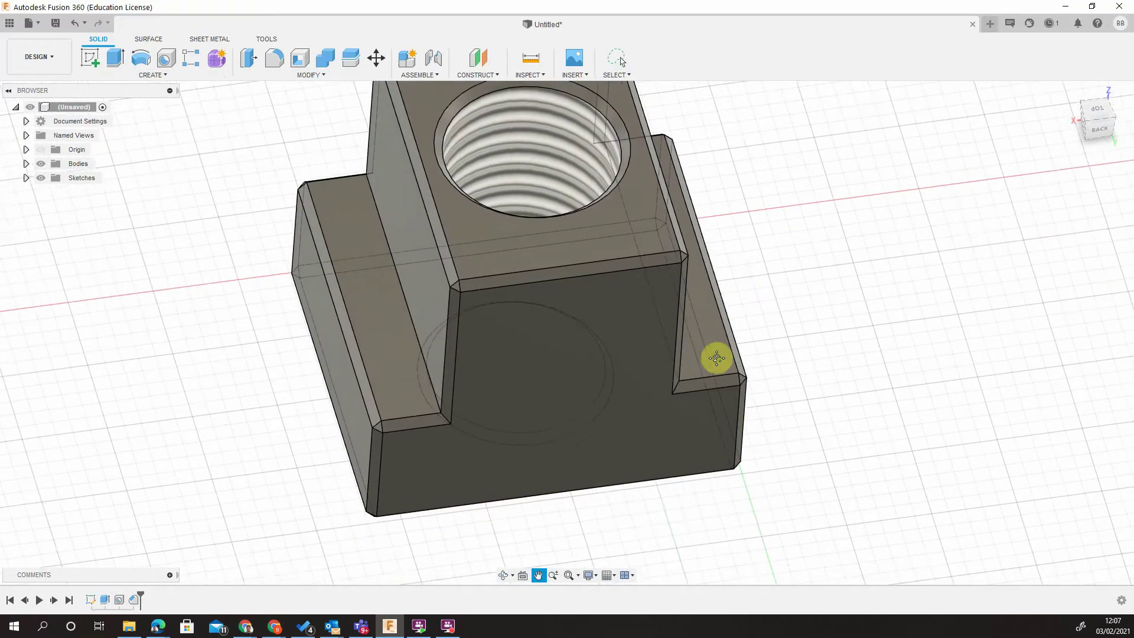
{"action": "scroll", "coordinate": [716, 356], "scroll_direction": "down", "scroll_amount": 2}
{"action": "left_click", "coordinate": [1071, 93]}
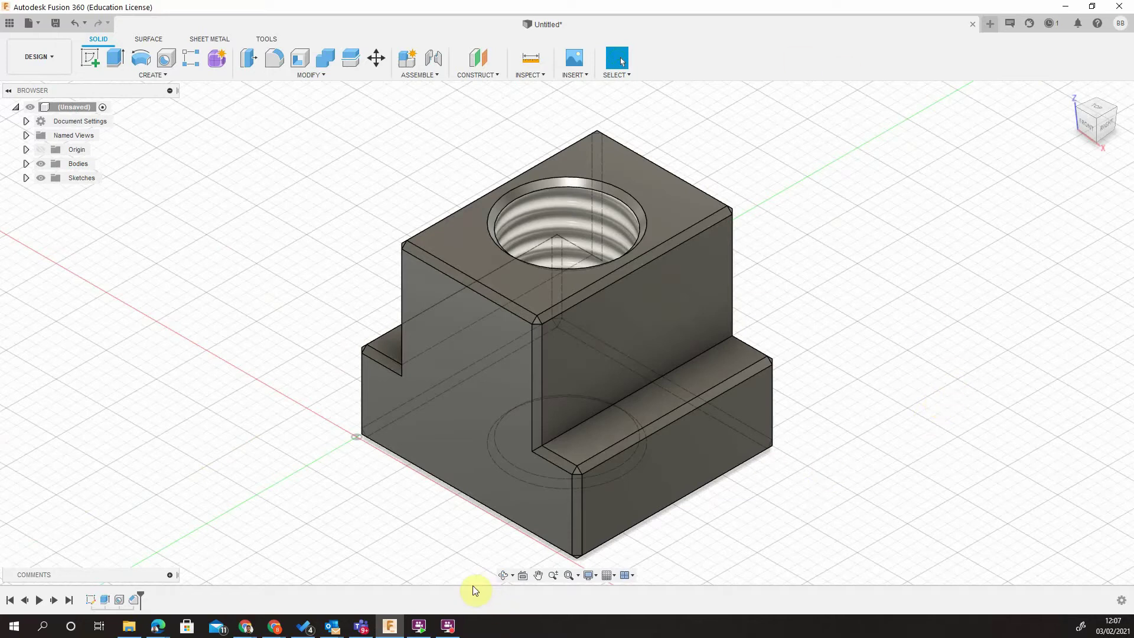
{"action": "left_click", "coordinate": [435, 631]}
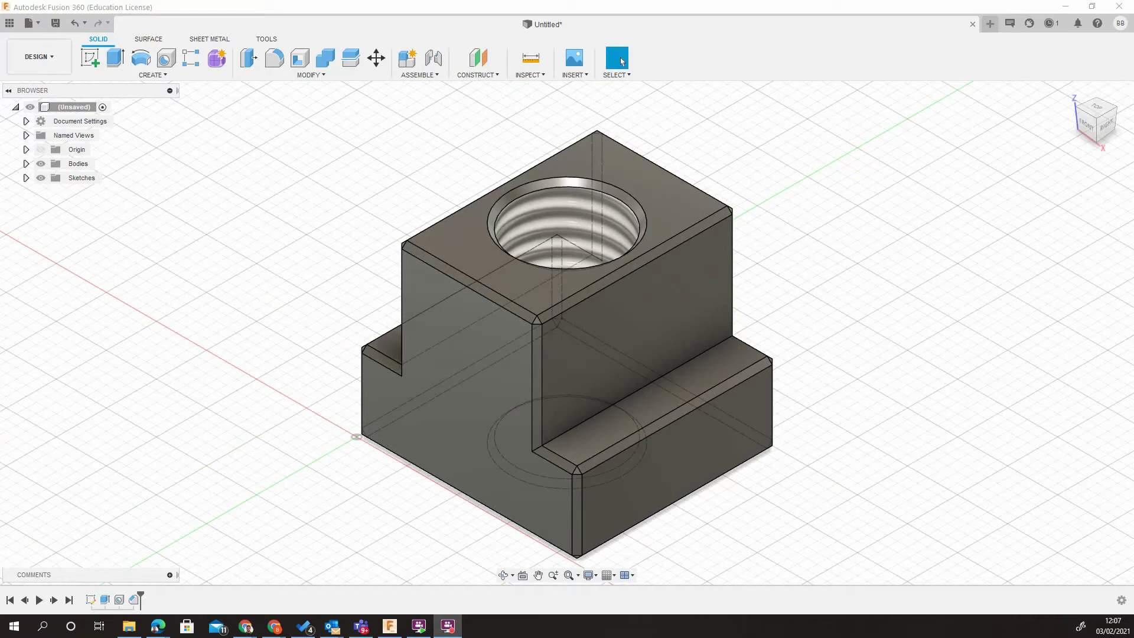
- Save the design in the CNC Fixturing location under the name 'M12 T-Nut (20mm'
{"action": "left_click", "coordinate": [55, 22]}
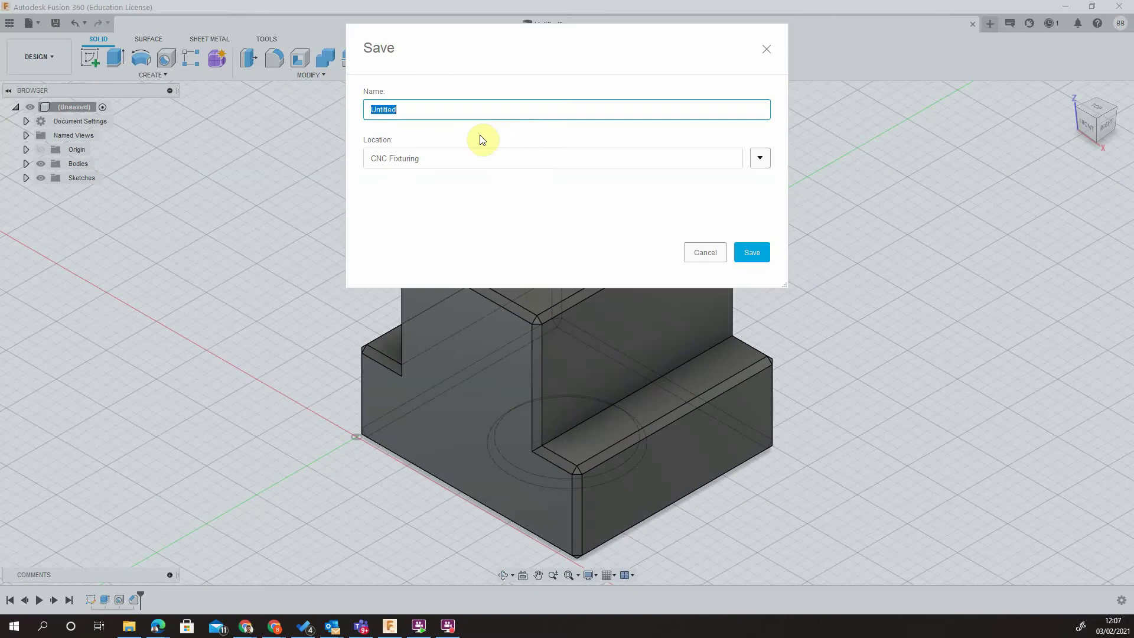
{"action": "type", "text": "t"}
{"action": "type", "text": "M12"}
{"action": "type", "text": " T-Nut"}
{"action": "type", "text": " (20mm"}
{"action": "left_click", "coordinate": [761, 253]}
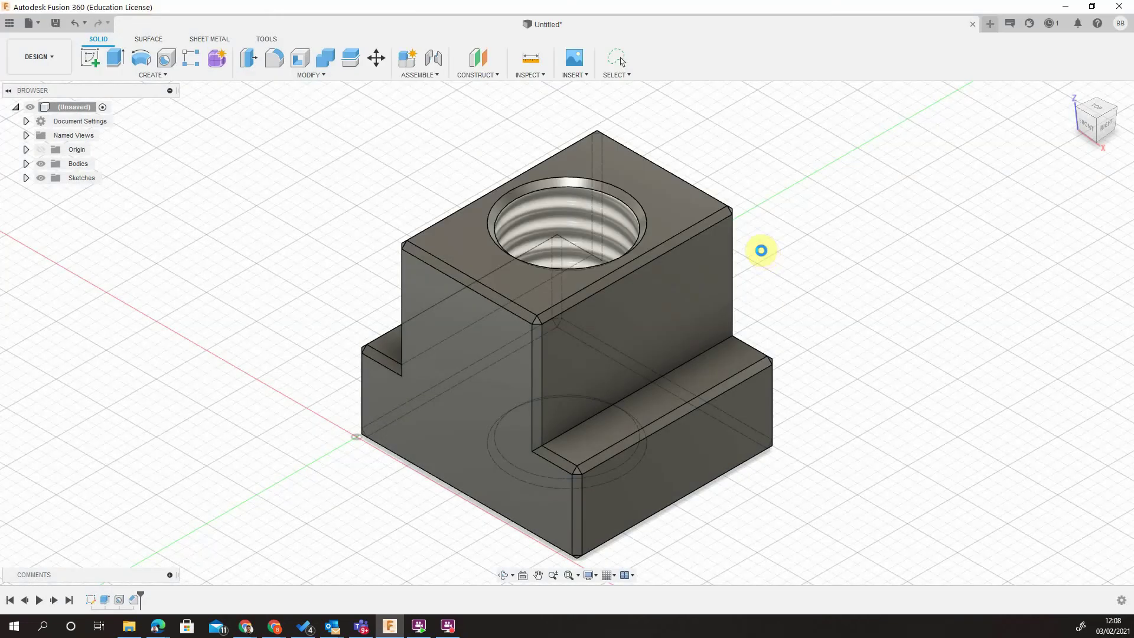